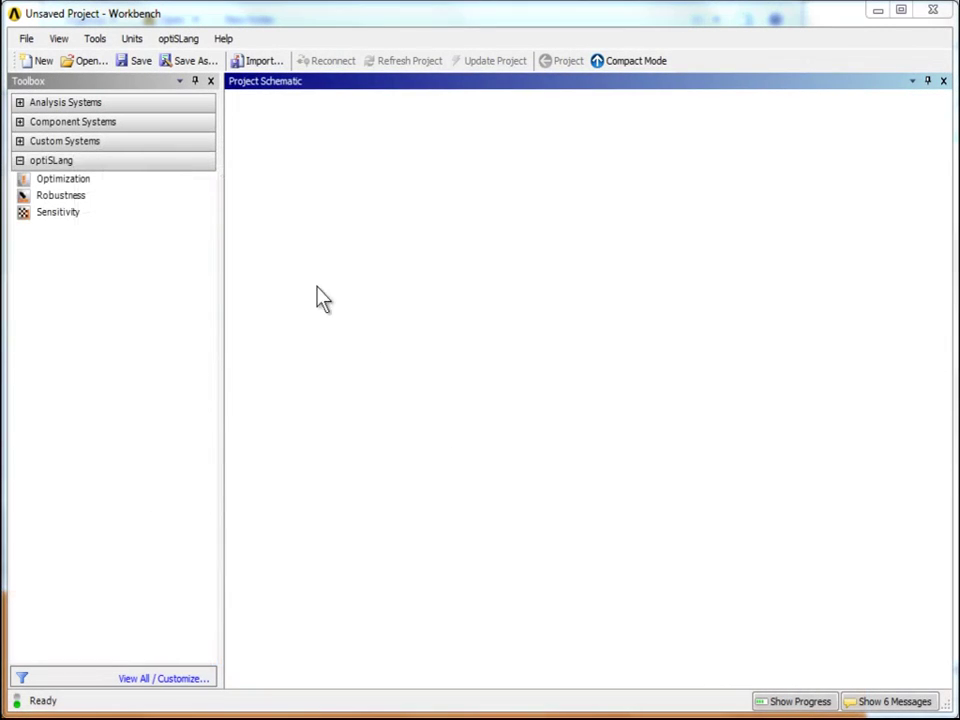
Step: Open the CoupledFunction5D_sensitivity.wbpj project from the Workbench folder
left_click(194, 213)
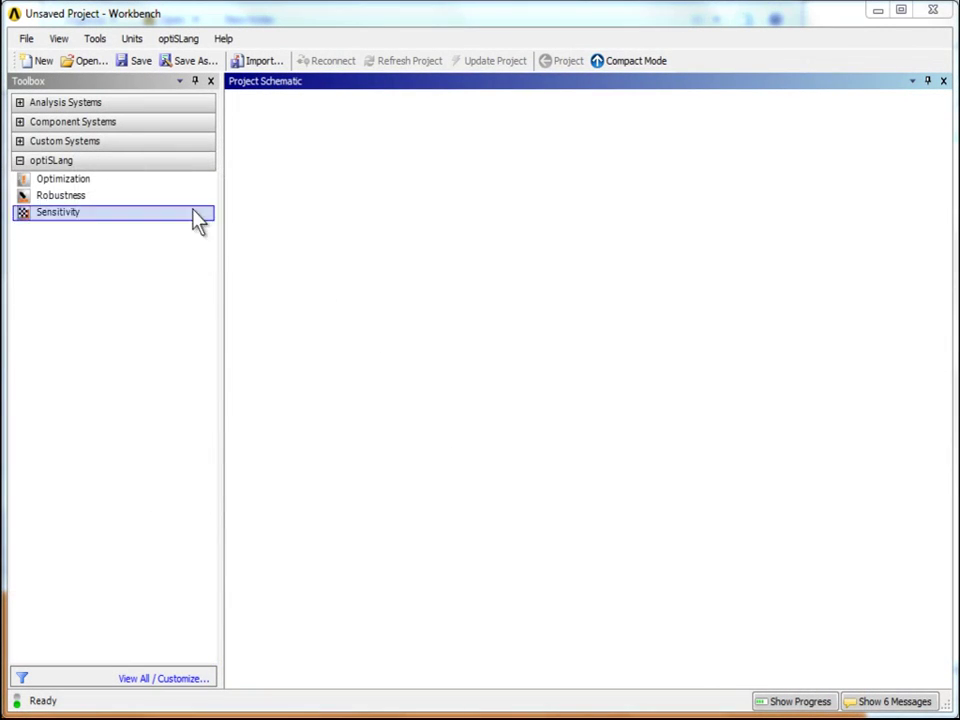
left_click(90, 62)
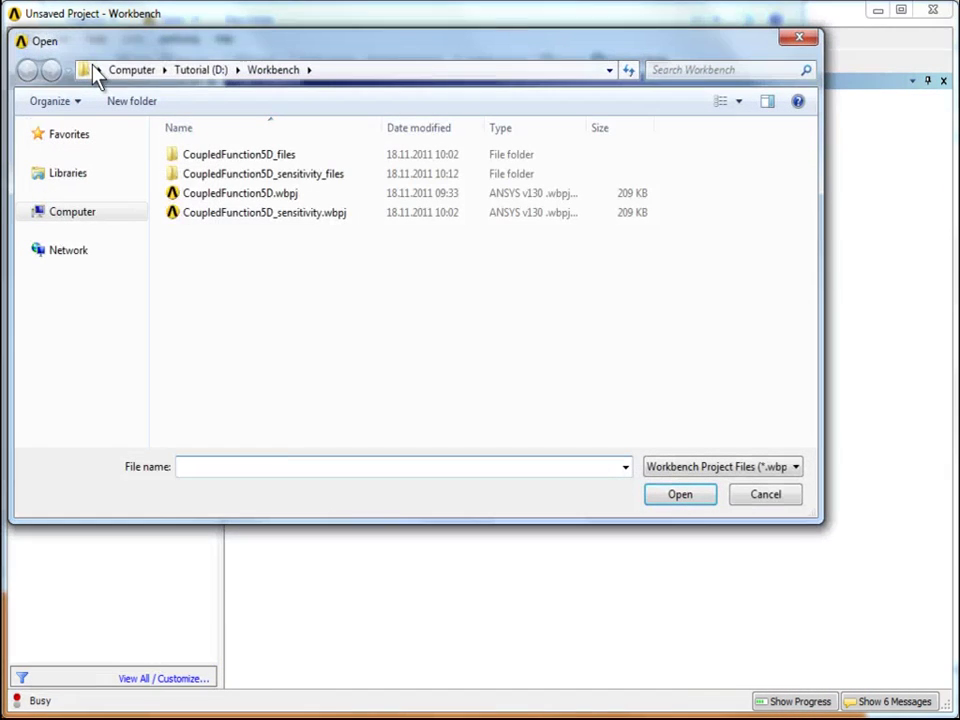
double_click(208, 213)
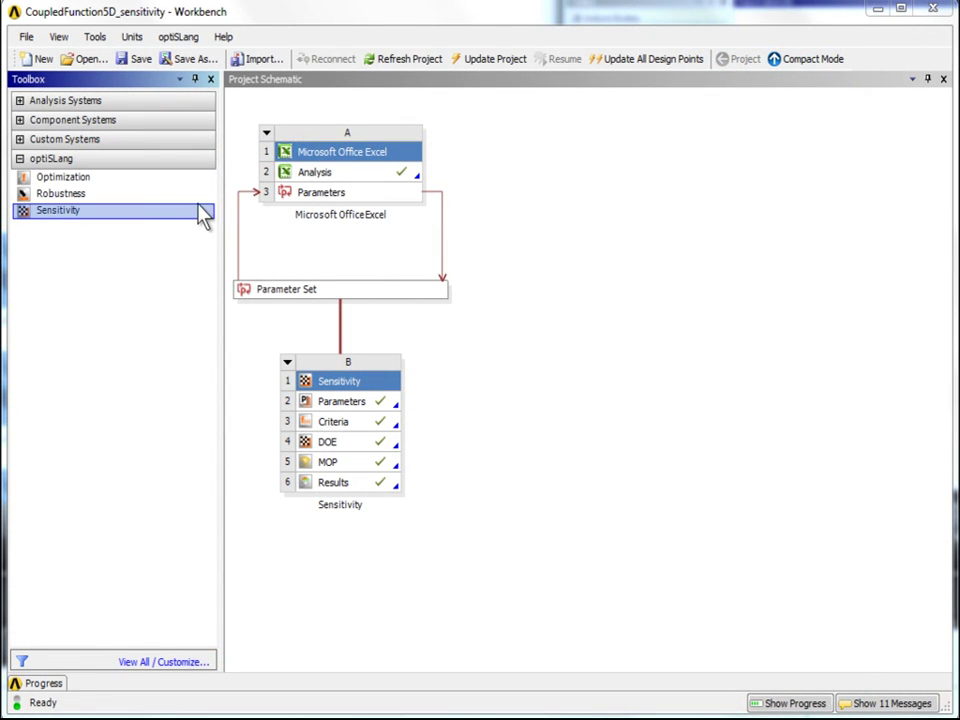
Step: Drop an Optimization system onto the Sensitivity MOP cell using Evolutionary Algorithm (global)
left_click_drag(200, 185, 340, 460)
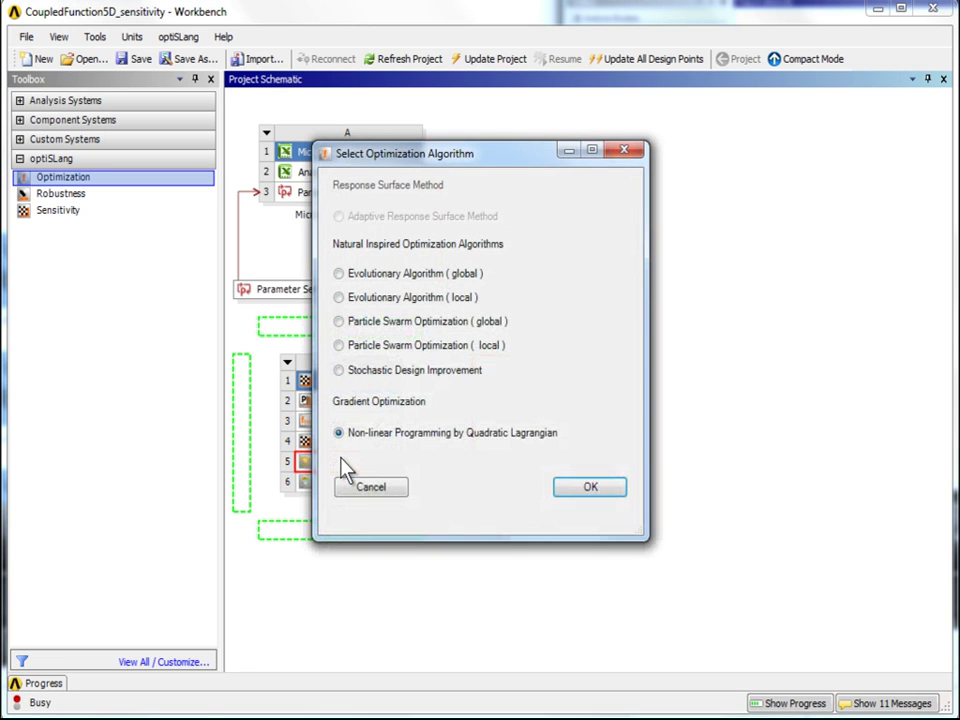
left_click(343, 275)
left_click(569, 487)
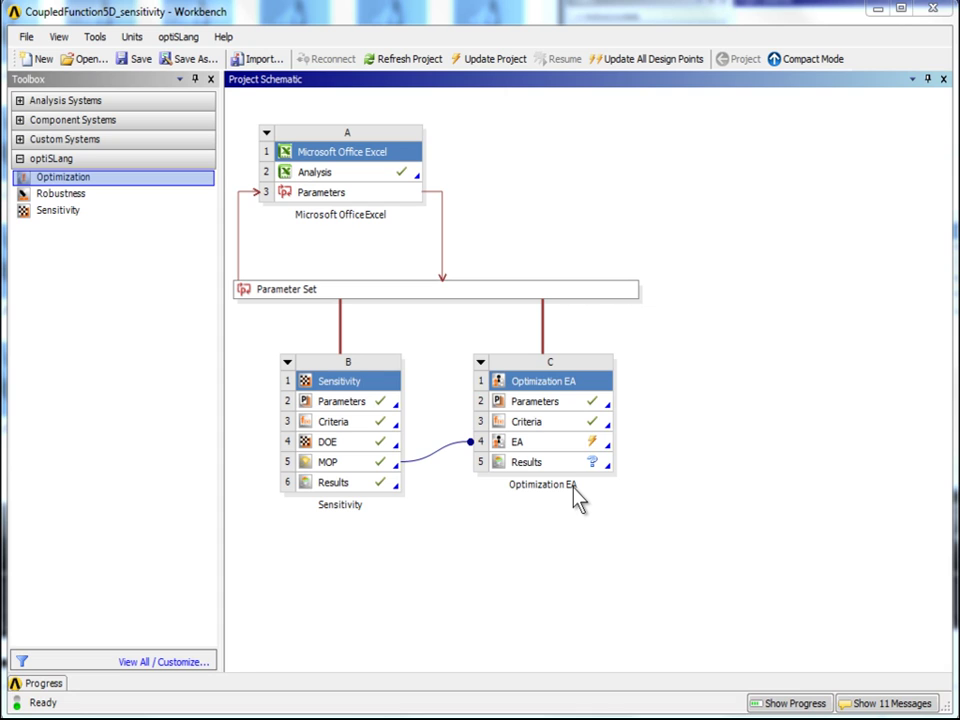
Step: Add WB_Y1 as a MIN objective in the Optimization EA criteria
double_click(578, 424)
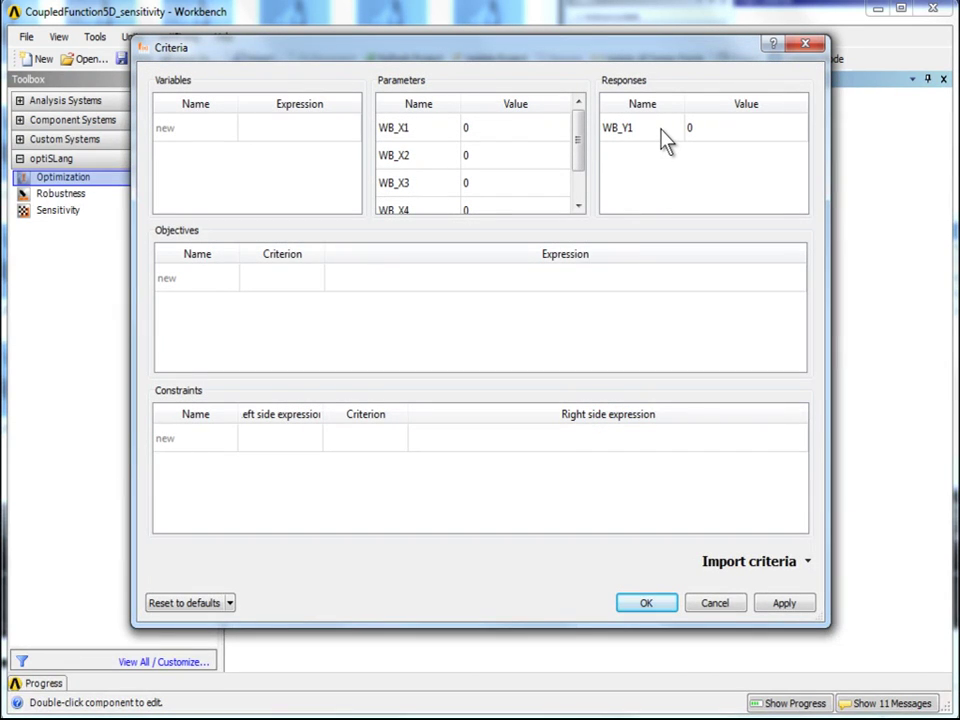
left_click_drag(660, 130, 228, 300)
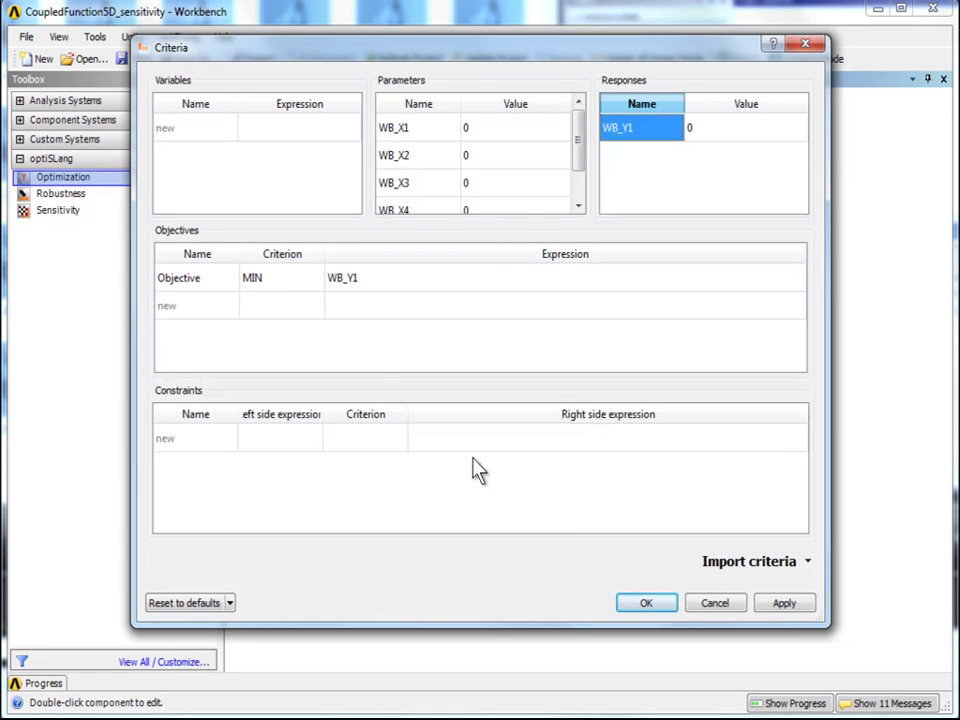
left_click(636, 602)
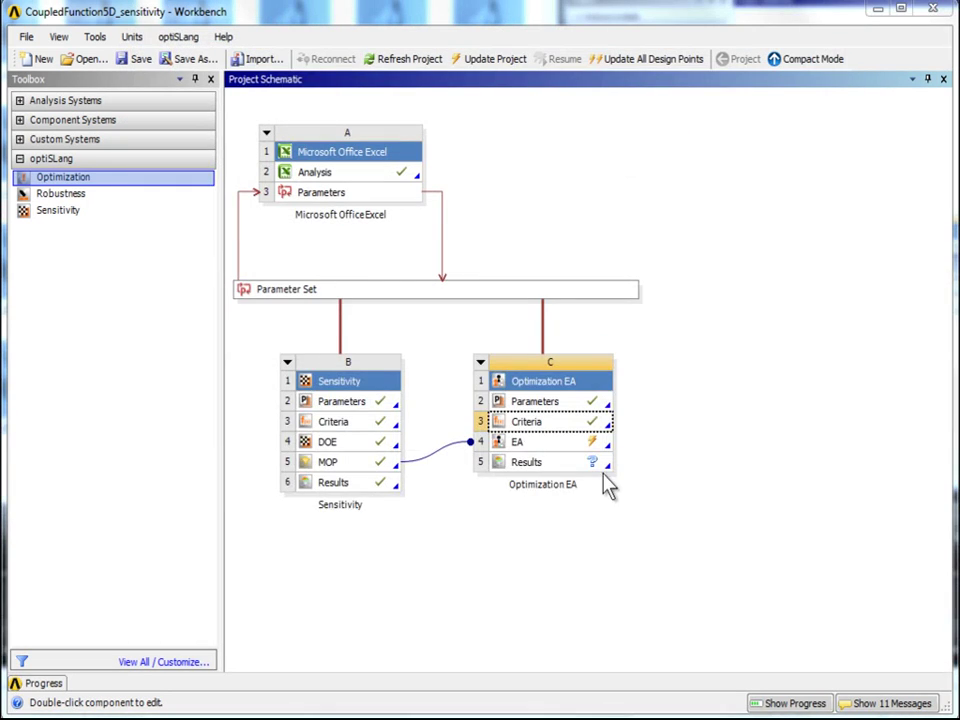
Step: Enter 100 for population size, archive size and maximum generations (previously 40) in the EA settings
double_click(592, 445)
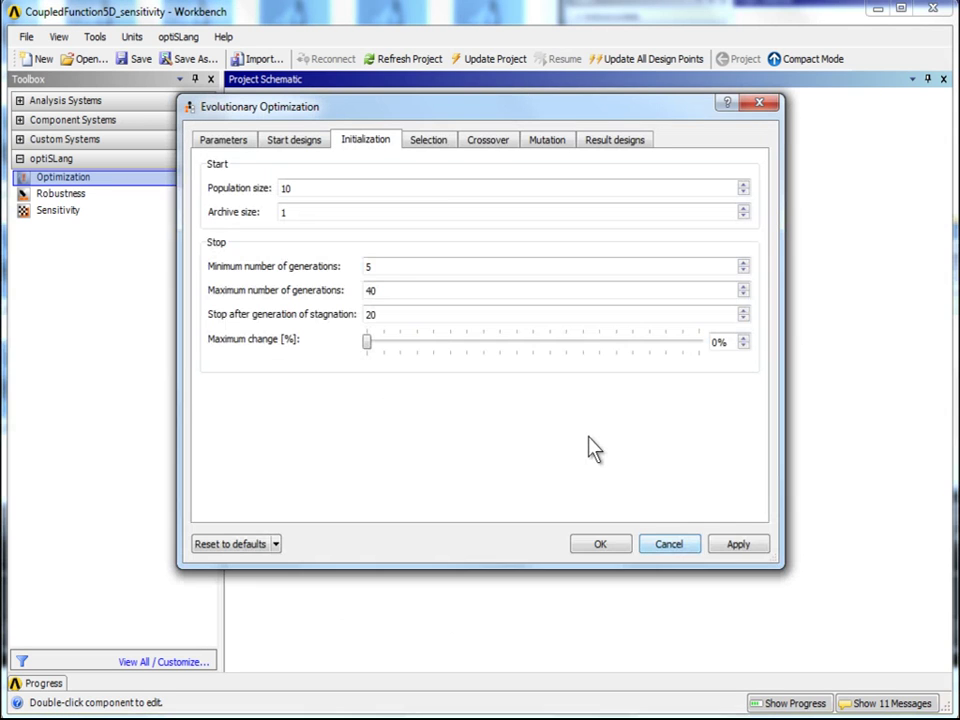
left_click(321, 189)
left_click_drag(321, 189, 276, 190)
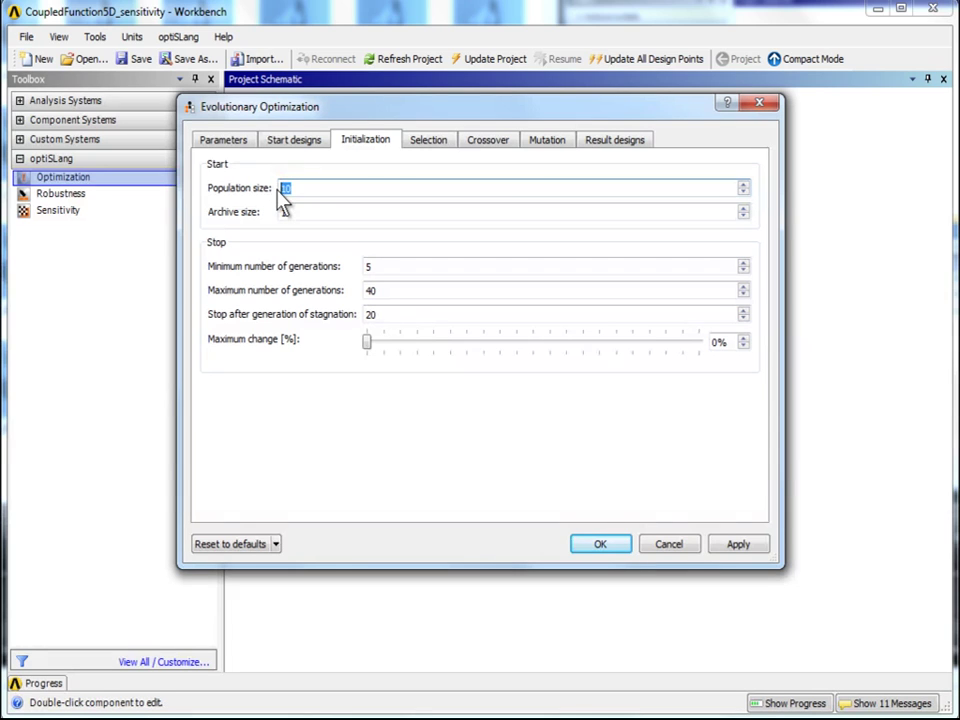
type("100")
left_click(285, 210)
left_click_drag(285, 210, 281, 211)
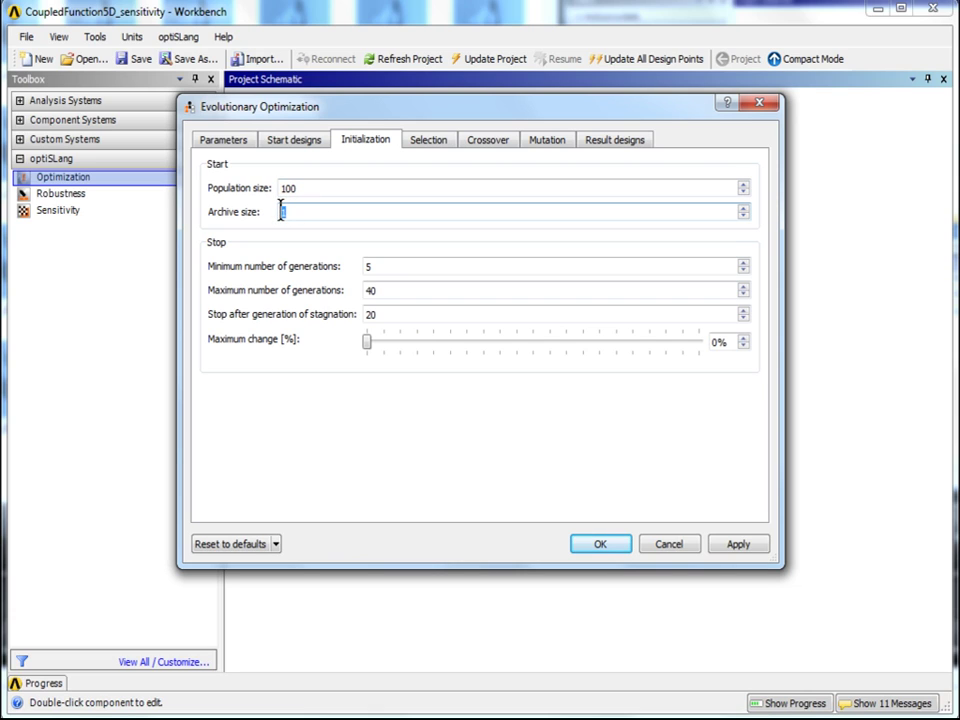
type("100")
left_click(392, 291)
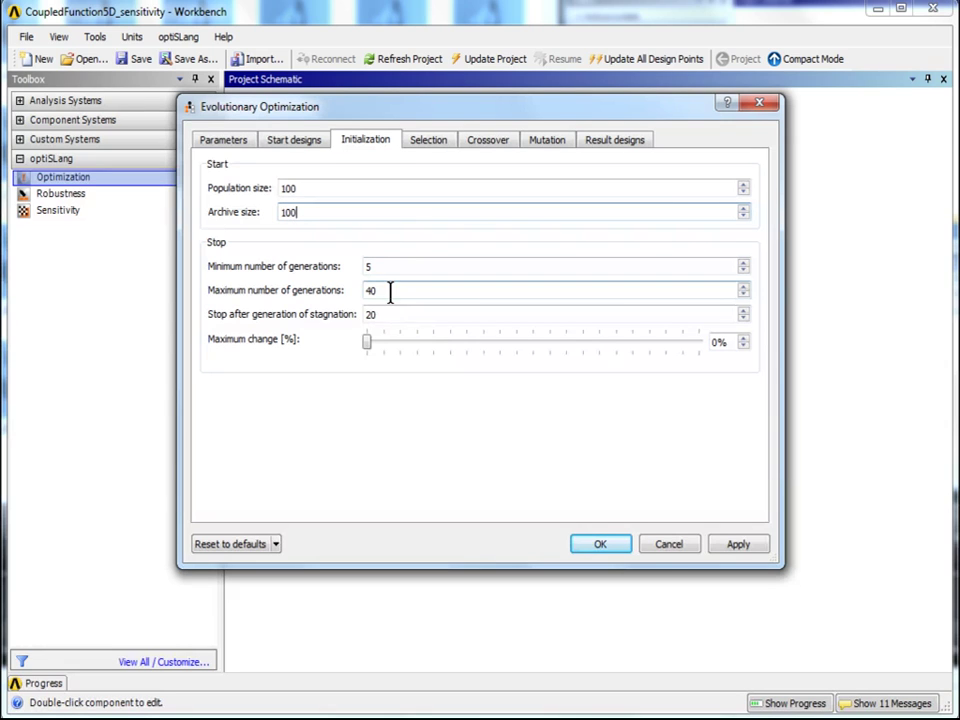
left_click_drag(392, 291, 356, 290)
type("100")
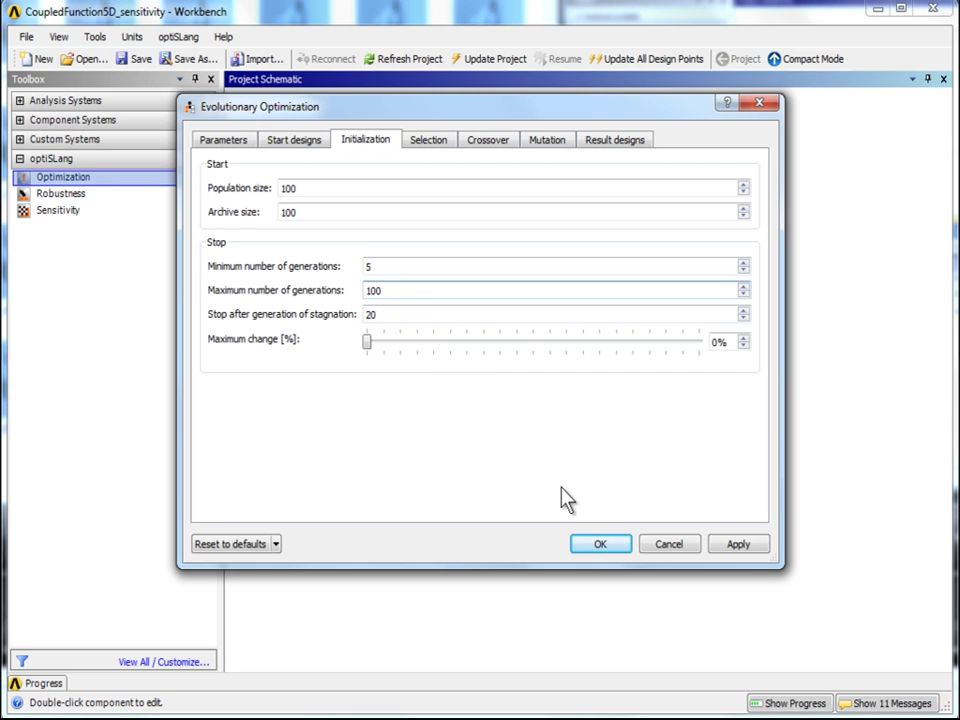
Step: Apply the EA settings and update the EA cell to run the optimization
left_click(598, 545)
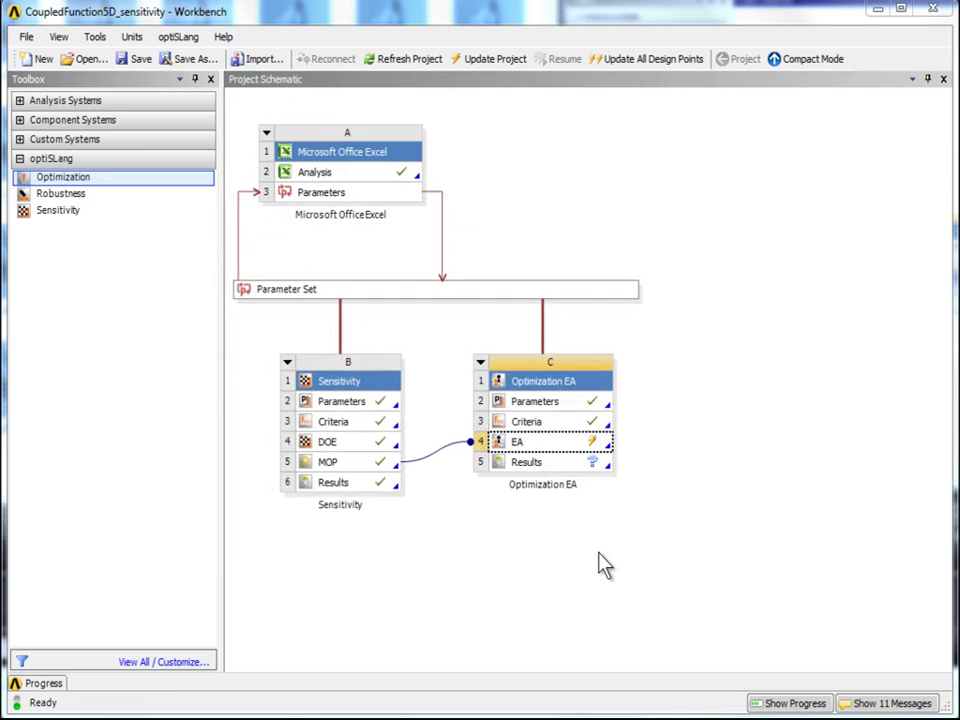
right_click(592, 453)
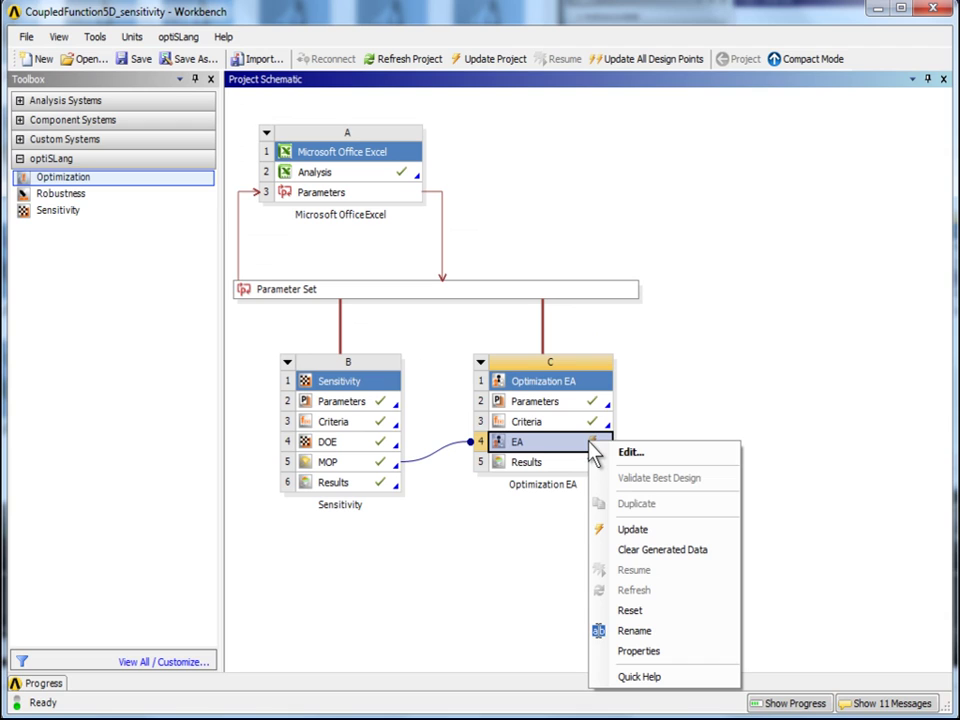
left_click(640, 530)
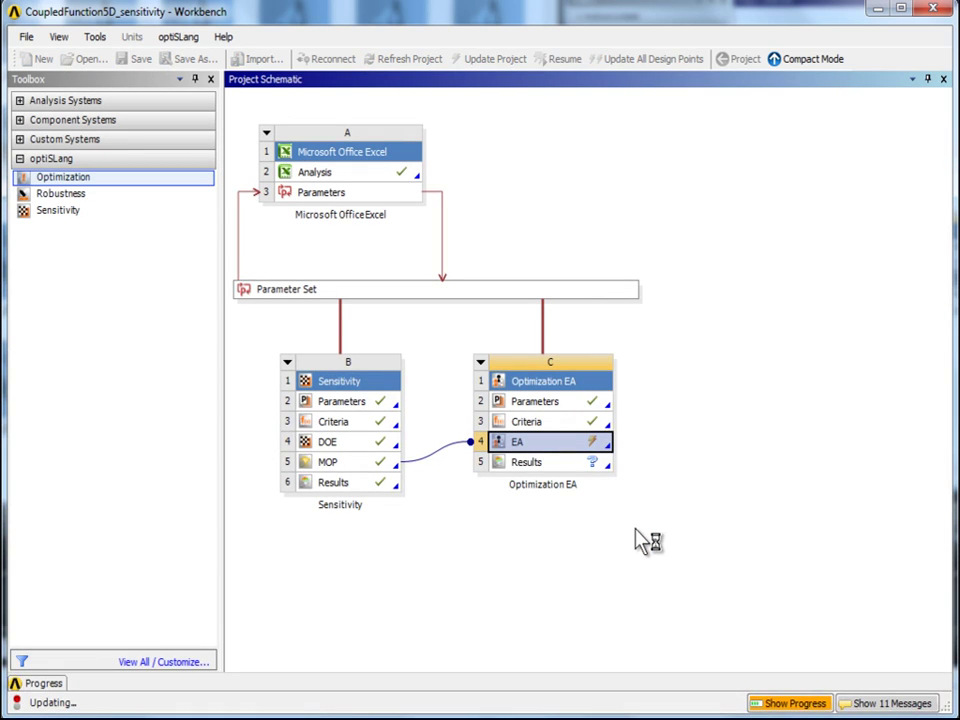
left_click(596, 467)
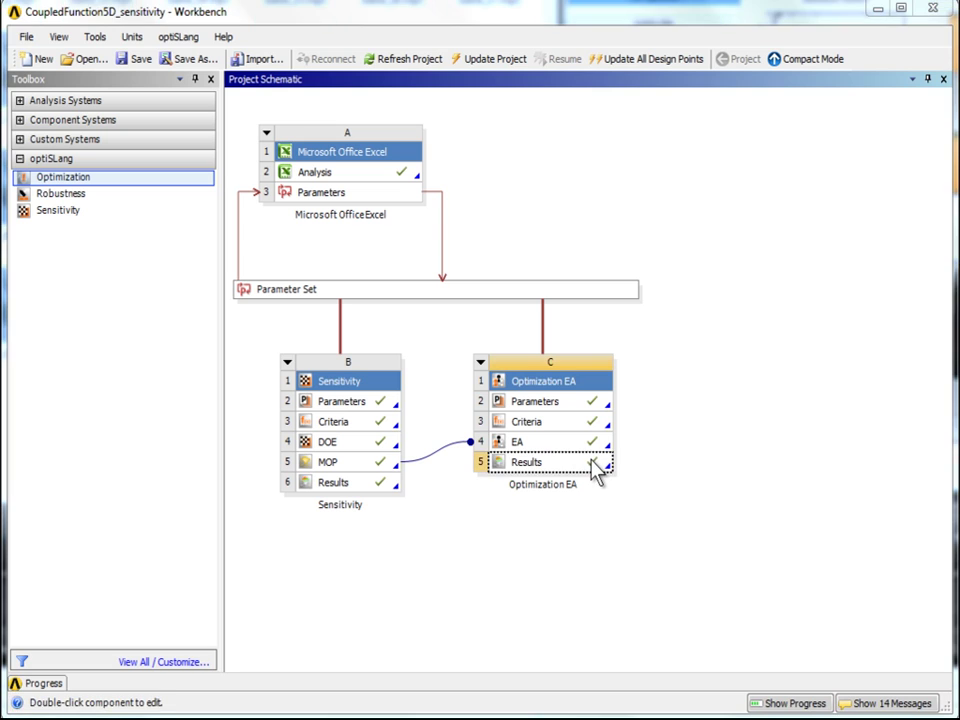
double_click(596, 467)
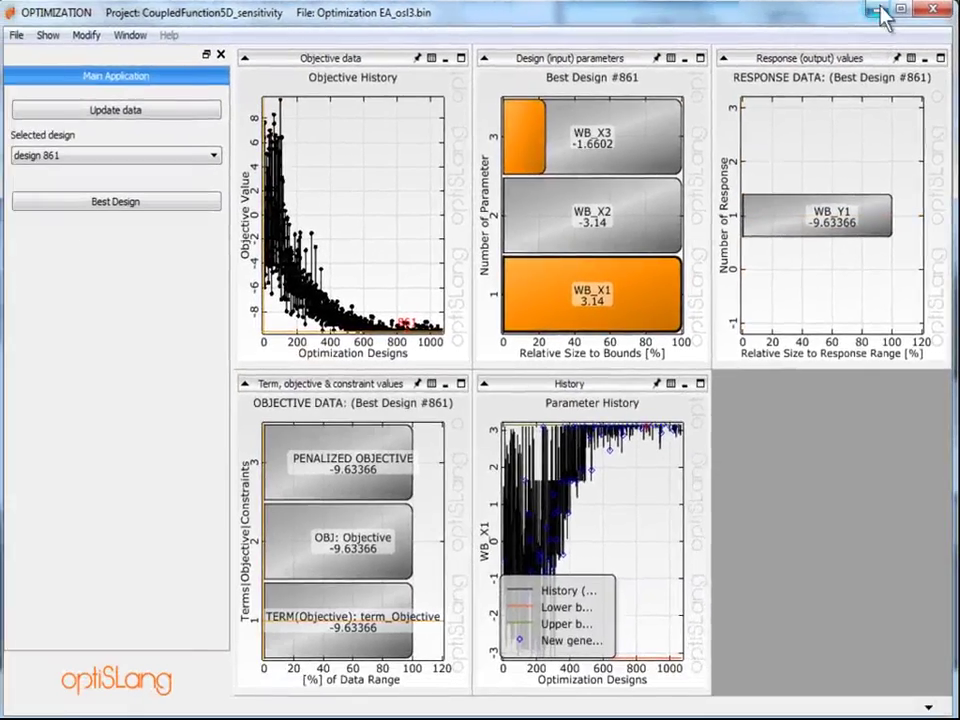
left_click(877, 10)
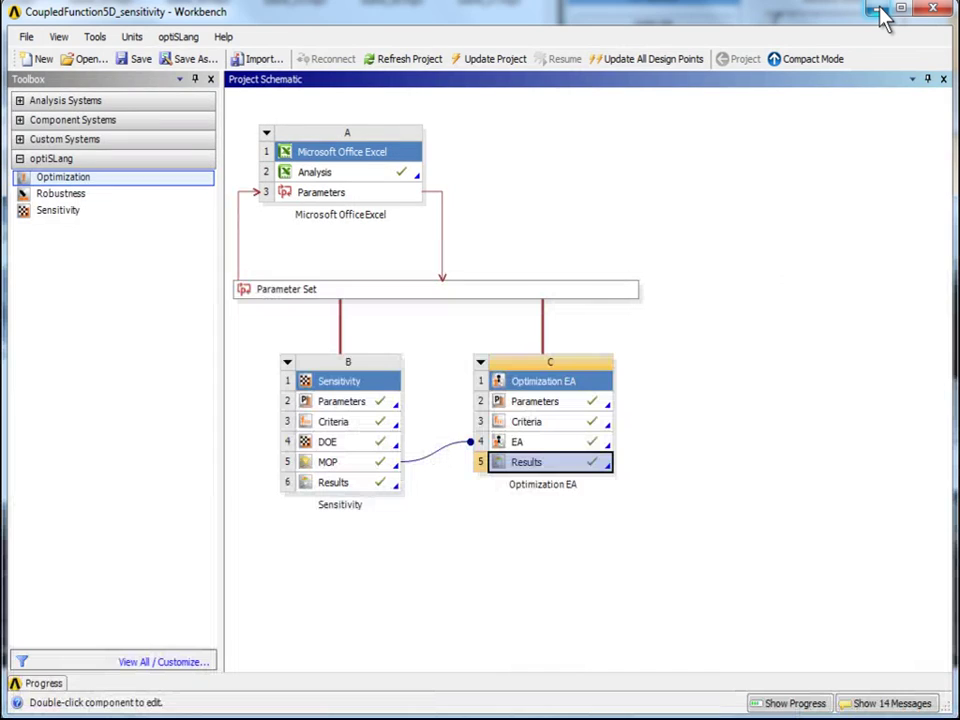
Step: Validate the EA best design, then update the EA cell again
left_click(594, 444)
right_click(594, 444)
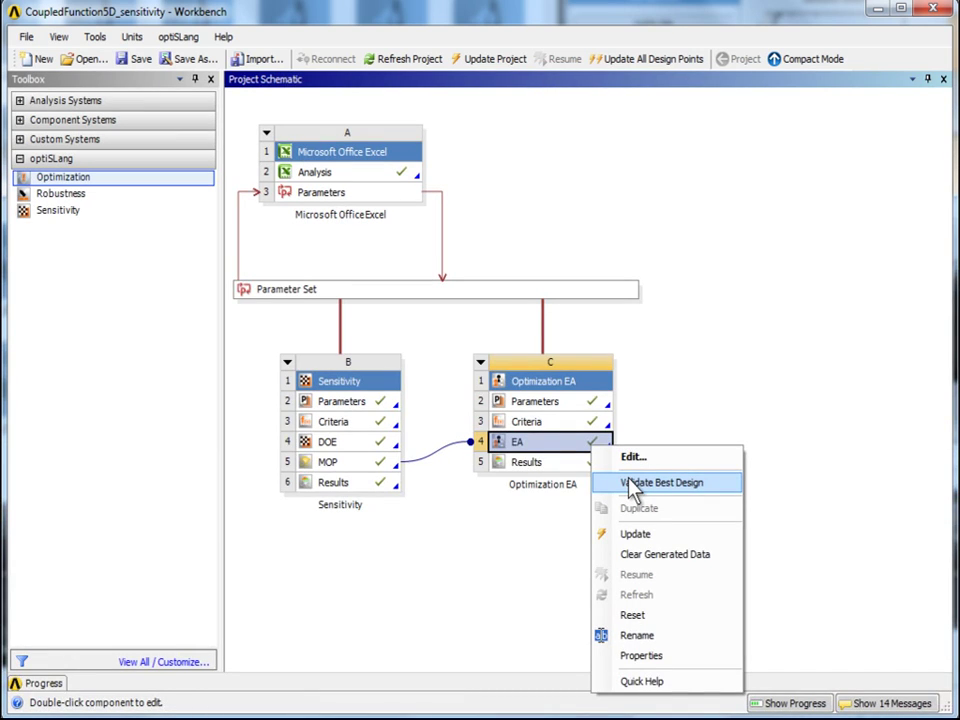
left_click(628, 480)
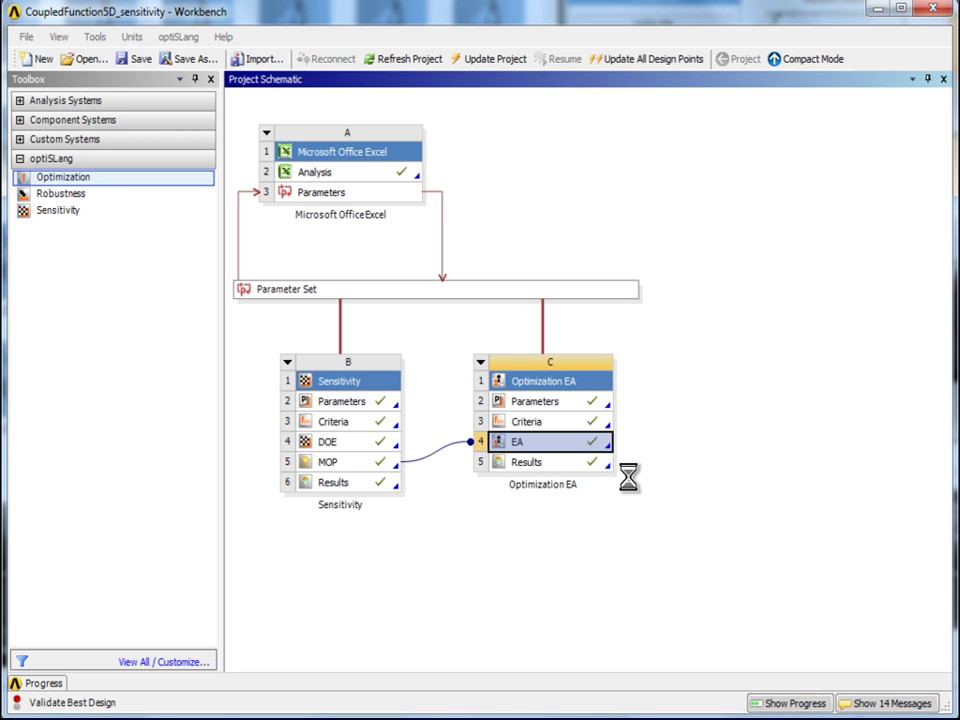
right_click(613, 462)
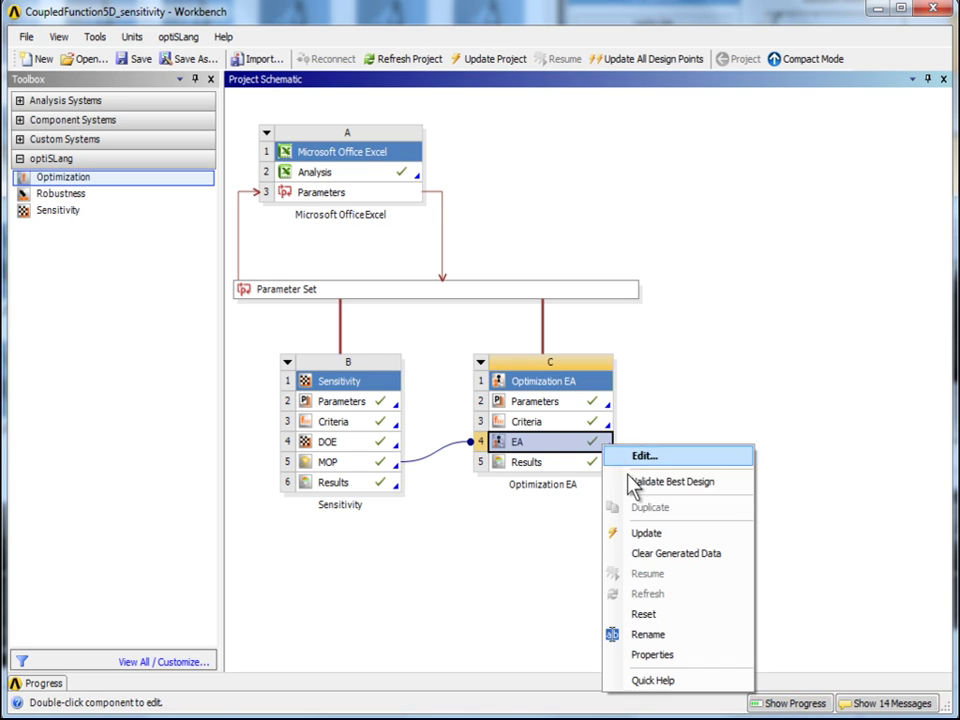
left_click(645, 533)
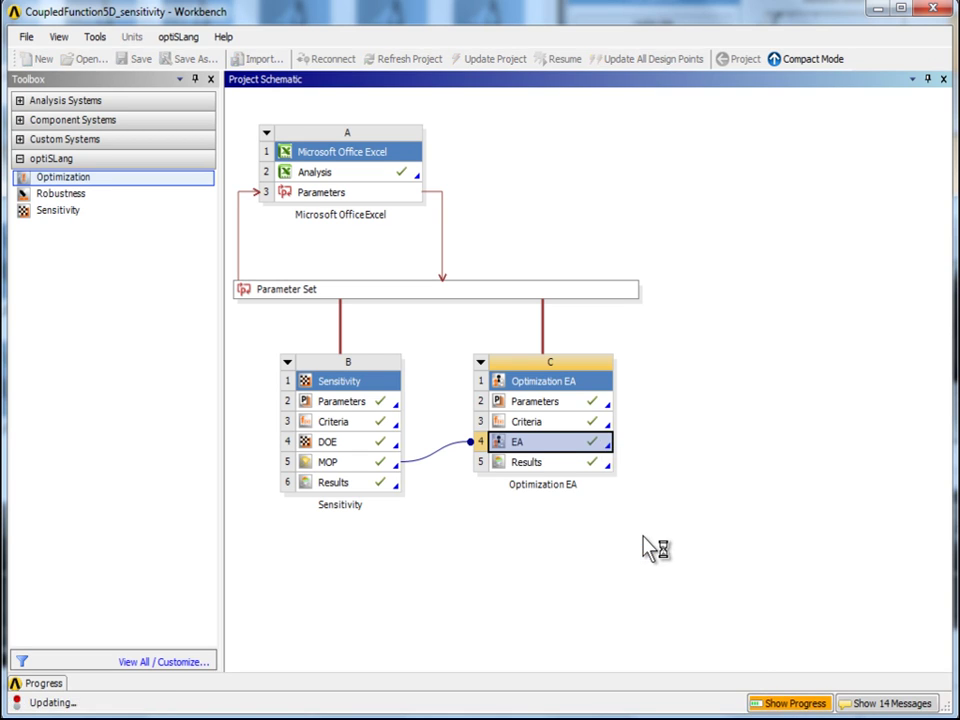
Step: Open the updated EA results in post-processing, then drag another Optimization system into the project
left_click(601, 466)
double_click(601, 466)
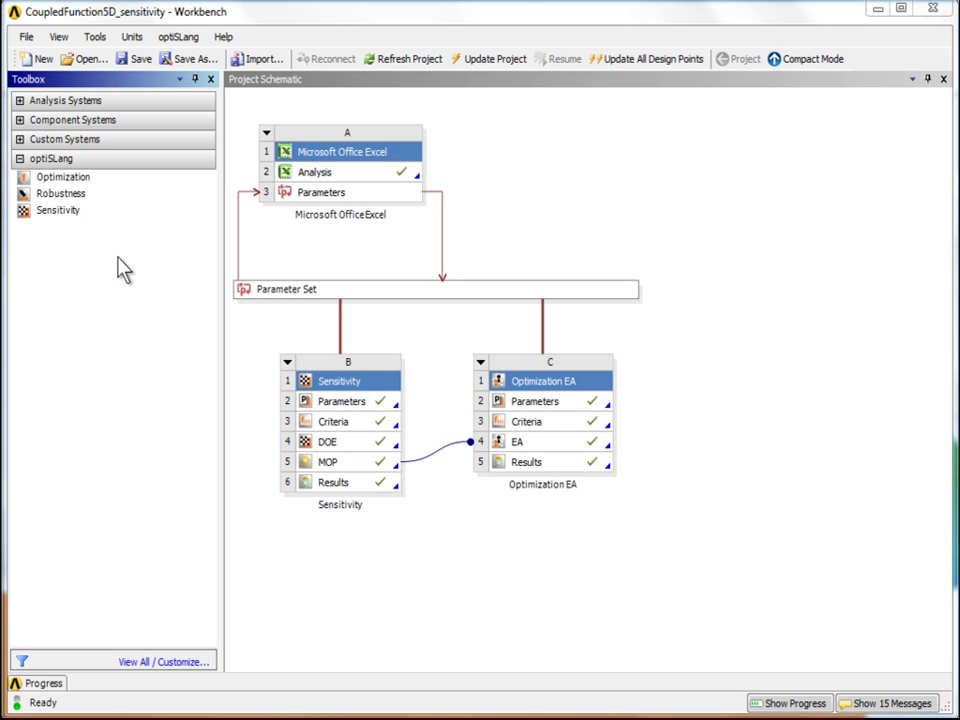
left_click_drag(88, 180, 708, 373)
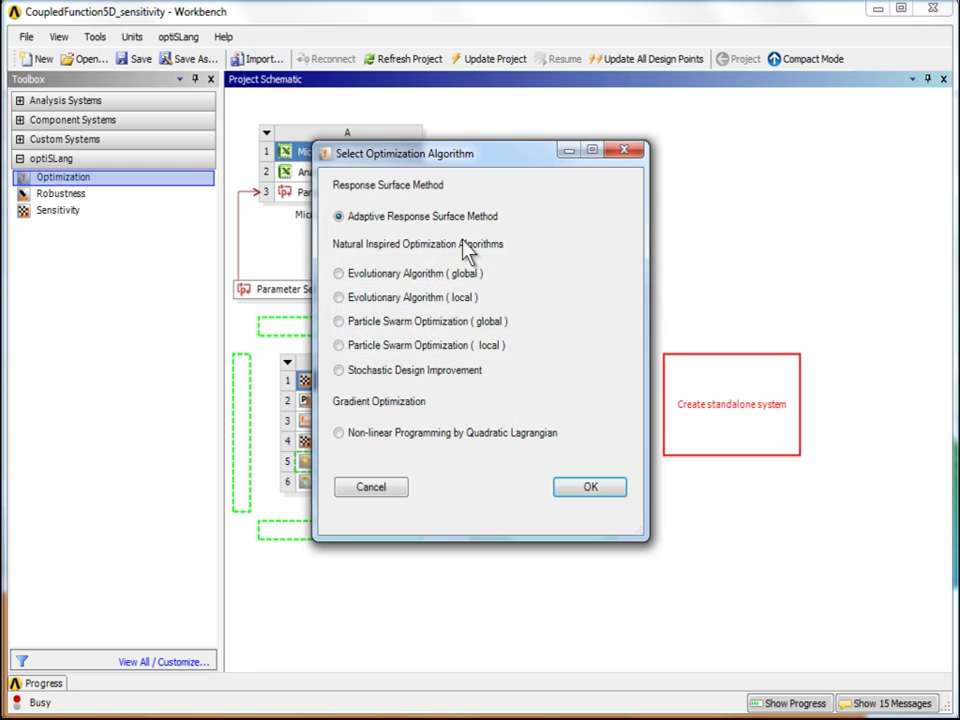
Step: Create the ARSM system, import parameters from MOP (Sensitivity (B)), and open its Parameter set
left_click(590, 487)
left_click(745, 403)
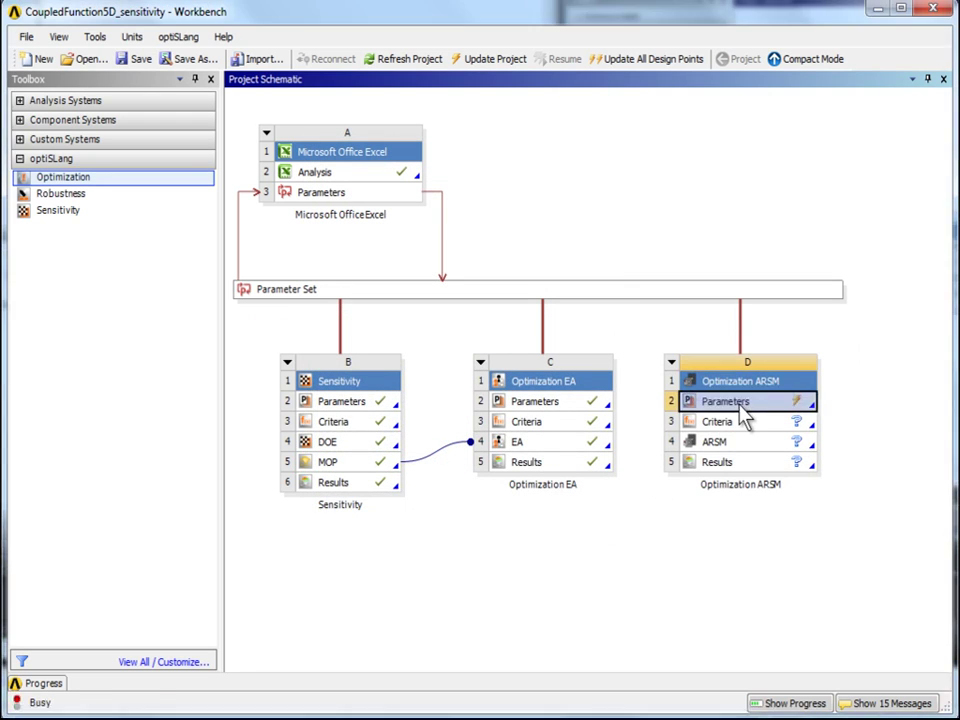
right_click(745, 407)
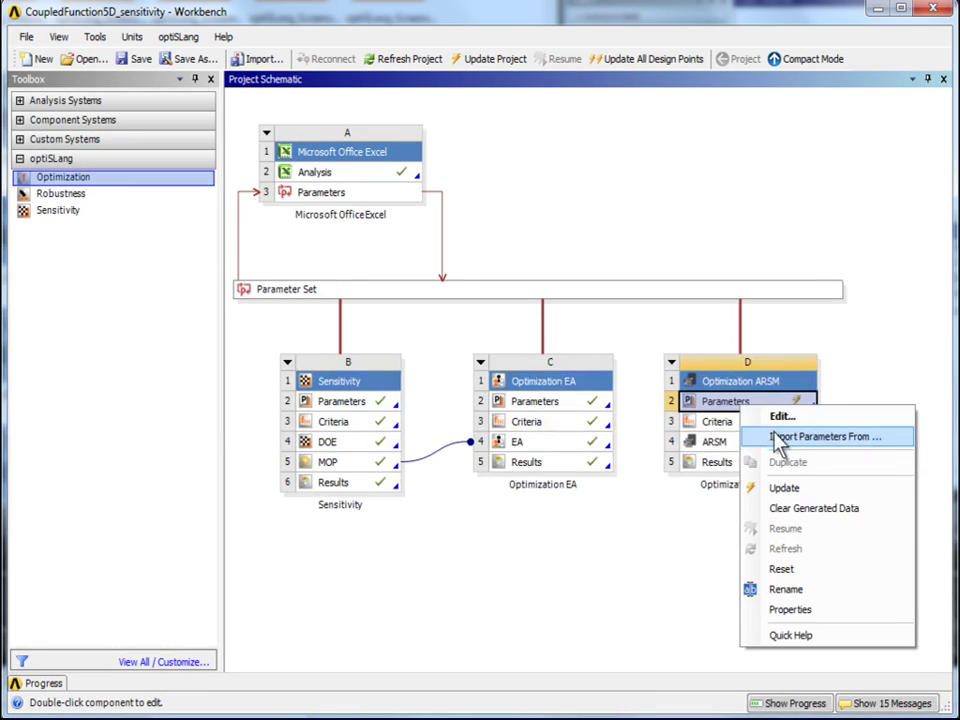
left_click(778, 438)
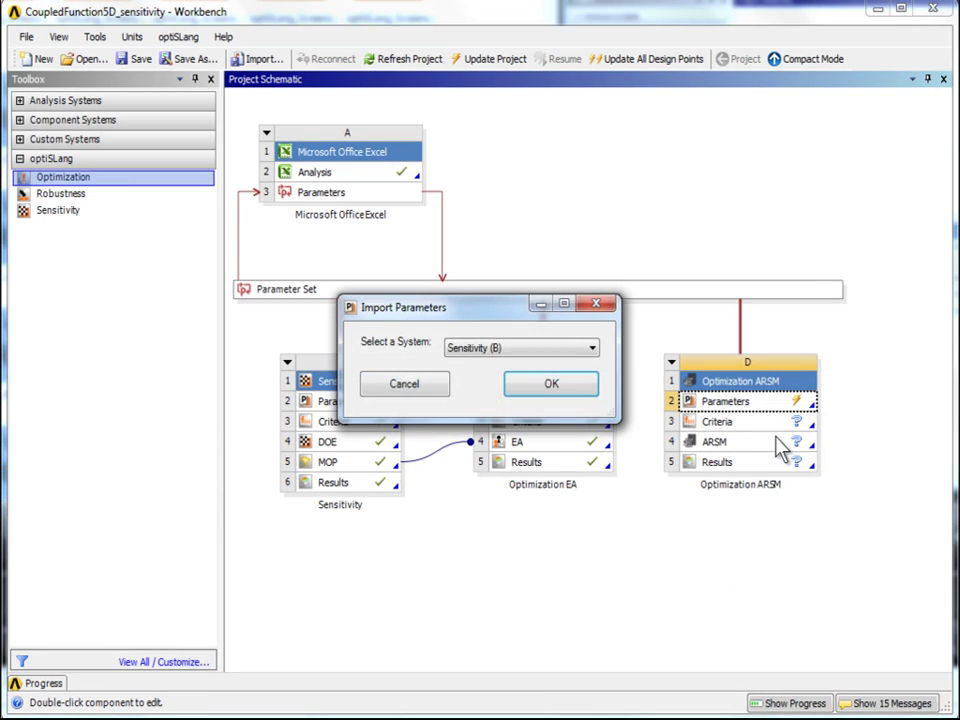
left_click(592, 348)
left_click(580, 377)
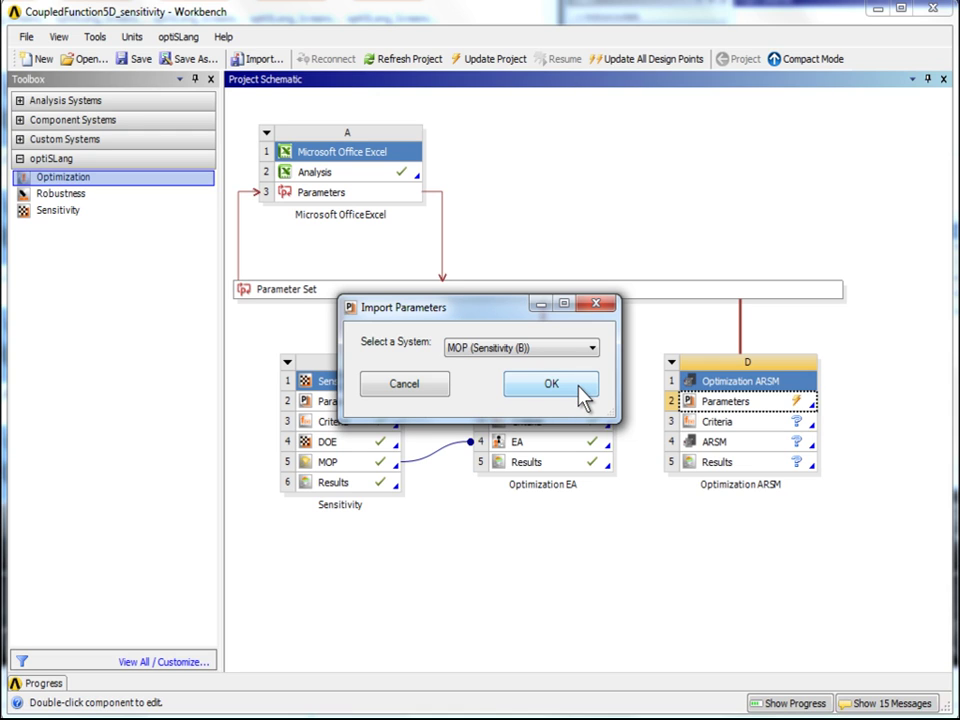
left_click(551, 384)
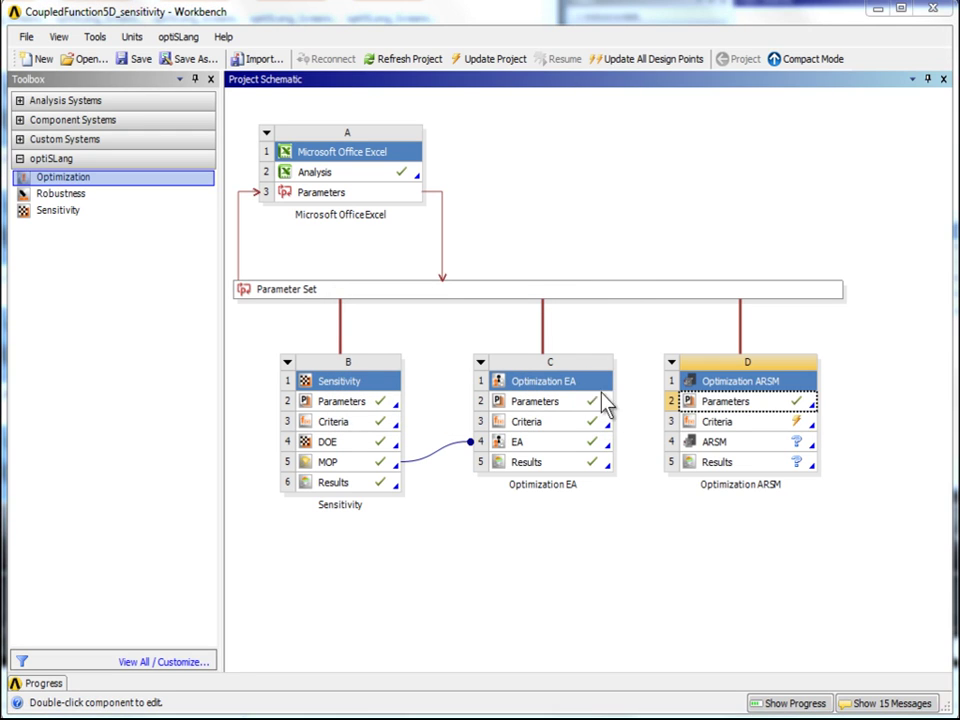
double_click(700, 402)
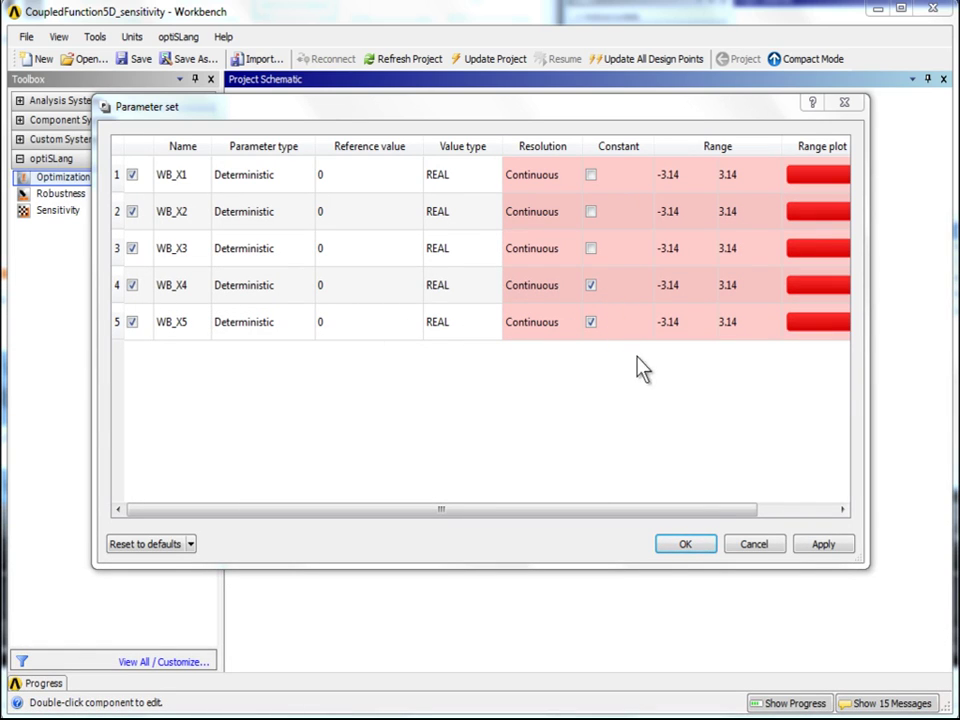
Step: Import the Objective criterion from Optimization EA - Criteria65 into the ARSM criteria
left_click(700, 550)
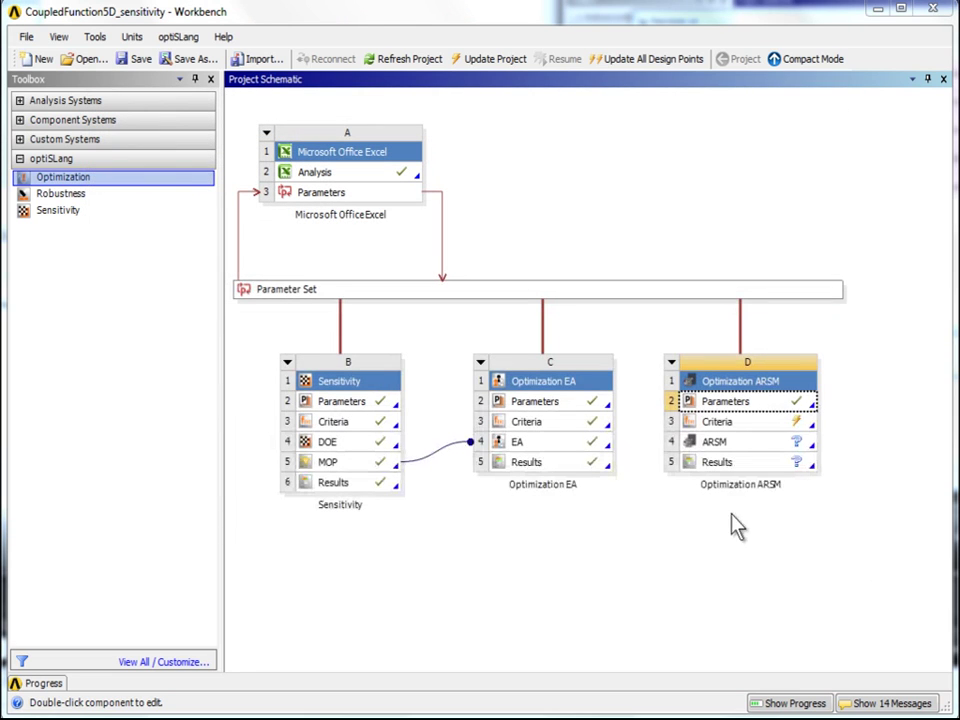
right_click(770, 424)
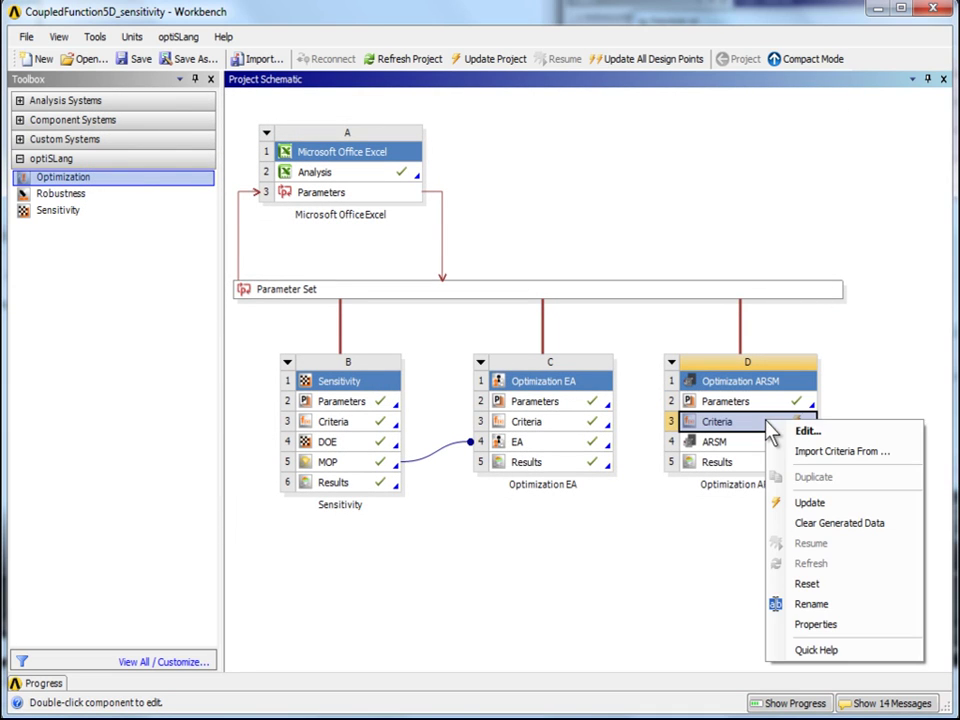
left_click(803, 432)
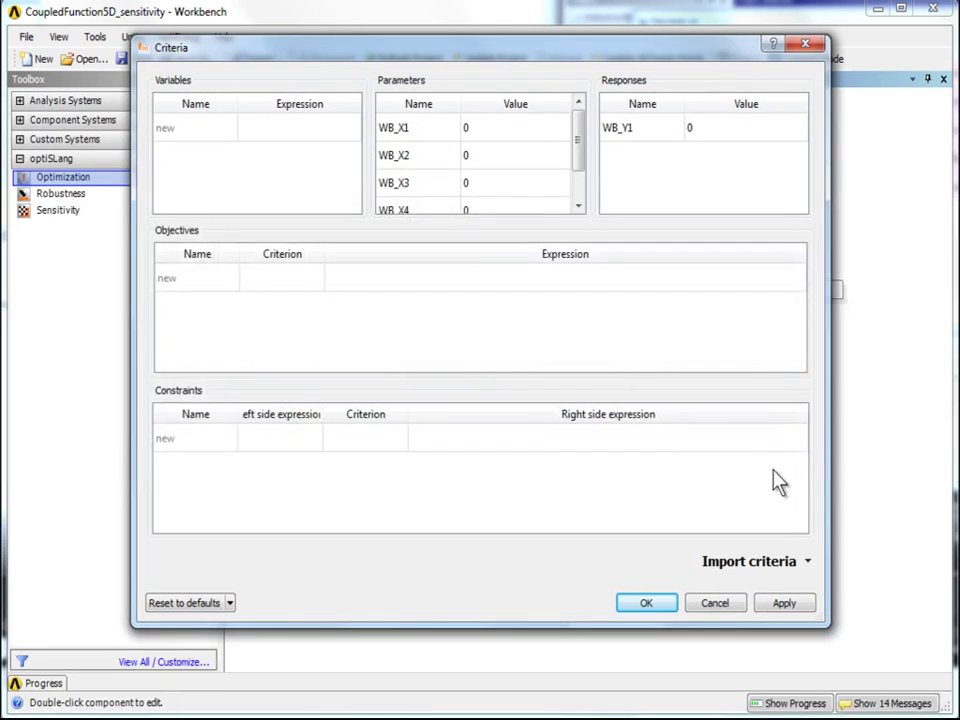
left_click(775, 566)
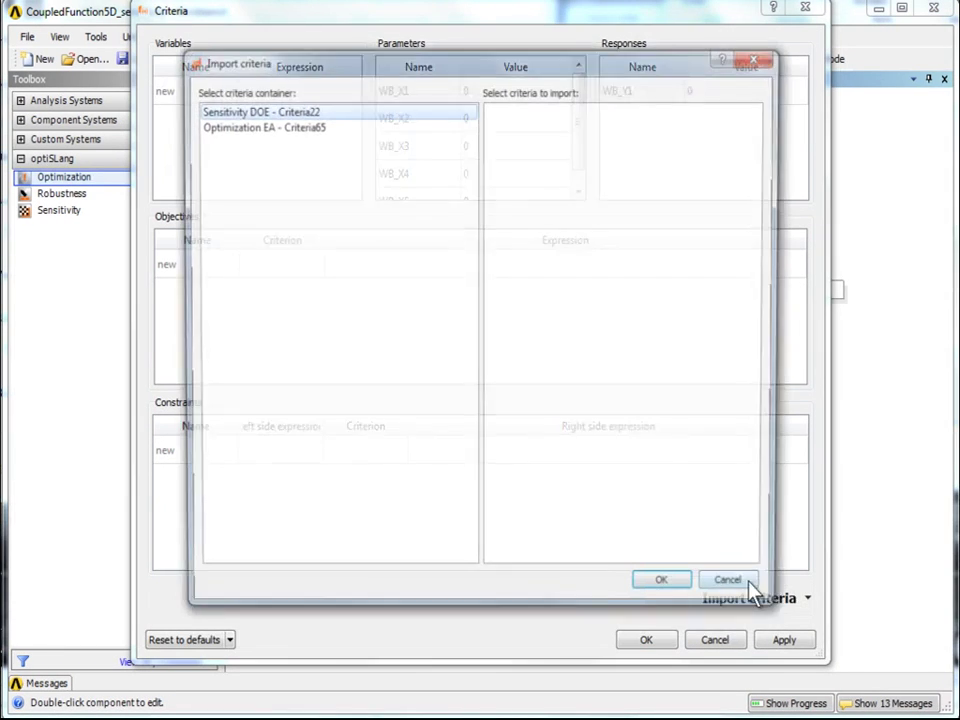
left_click(306, 127)
left_click(508, 111)
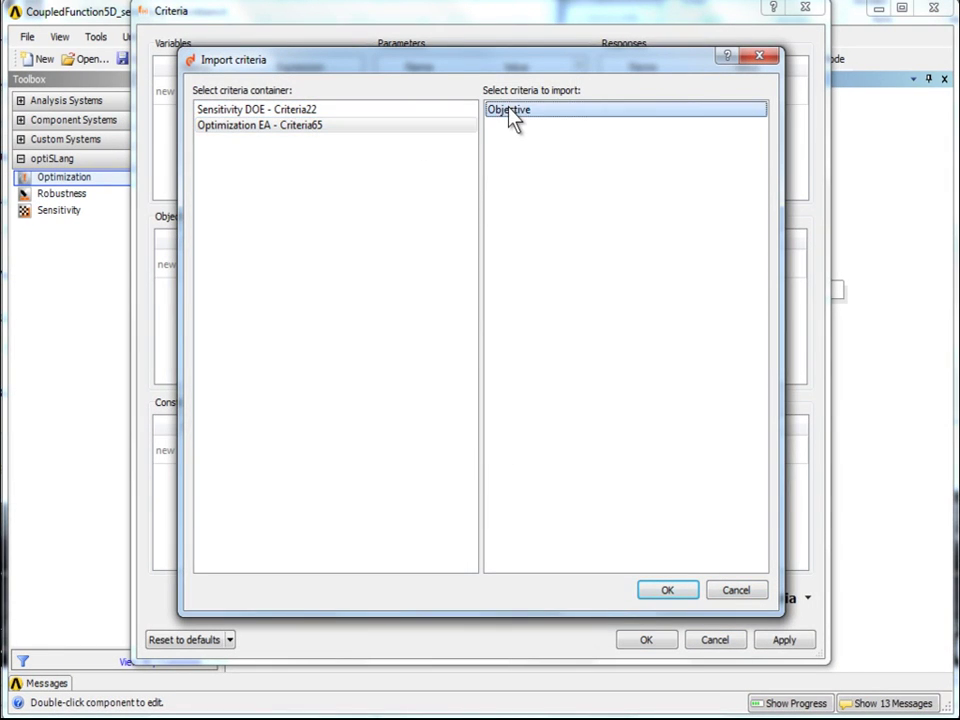
left_click(664, 591)
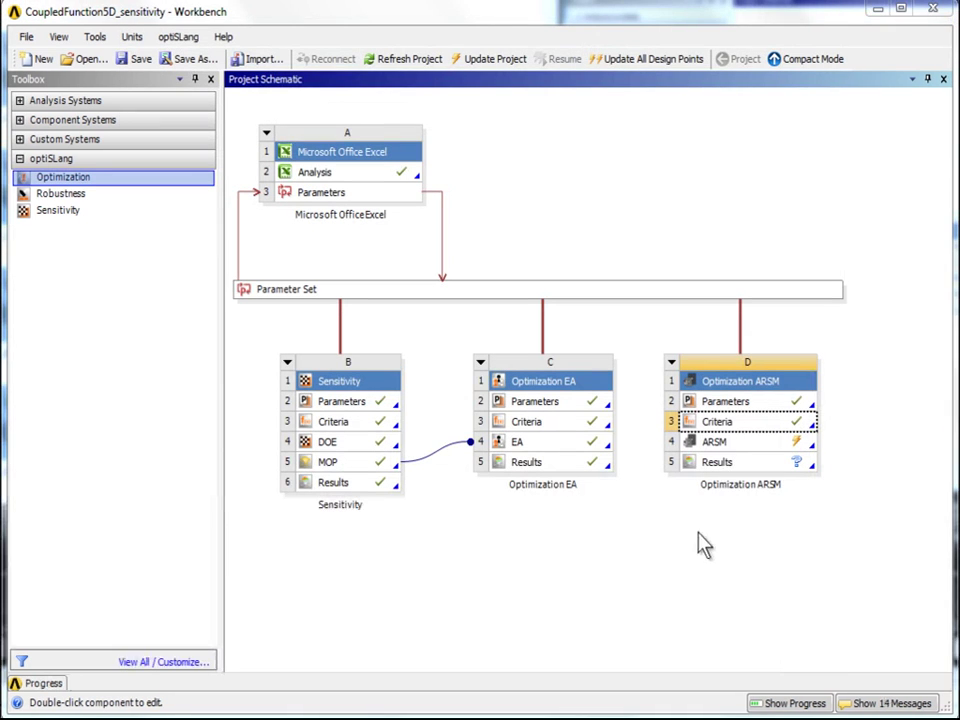
Step: Keep the default ARSM settings (linear order, d-optimal linear DOE) and update the ARSM step
double_click(726, 446)
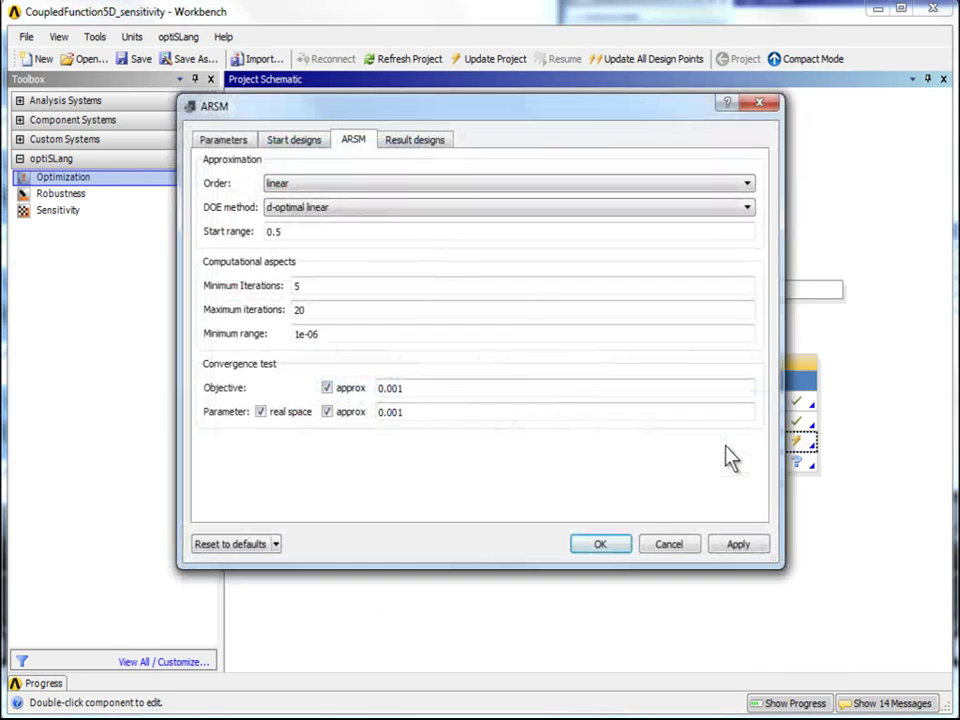
left_click(614, 552)
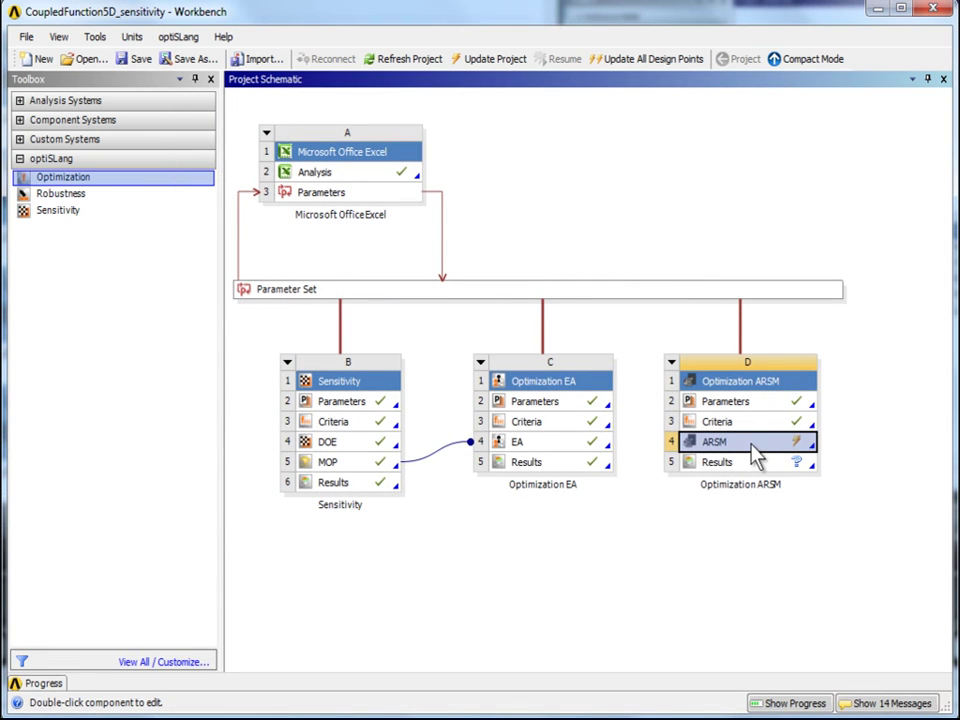
right_click(755, 455)
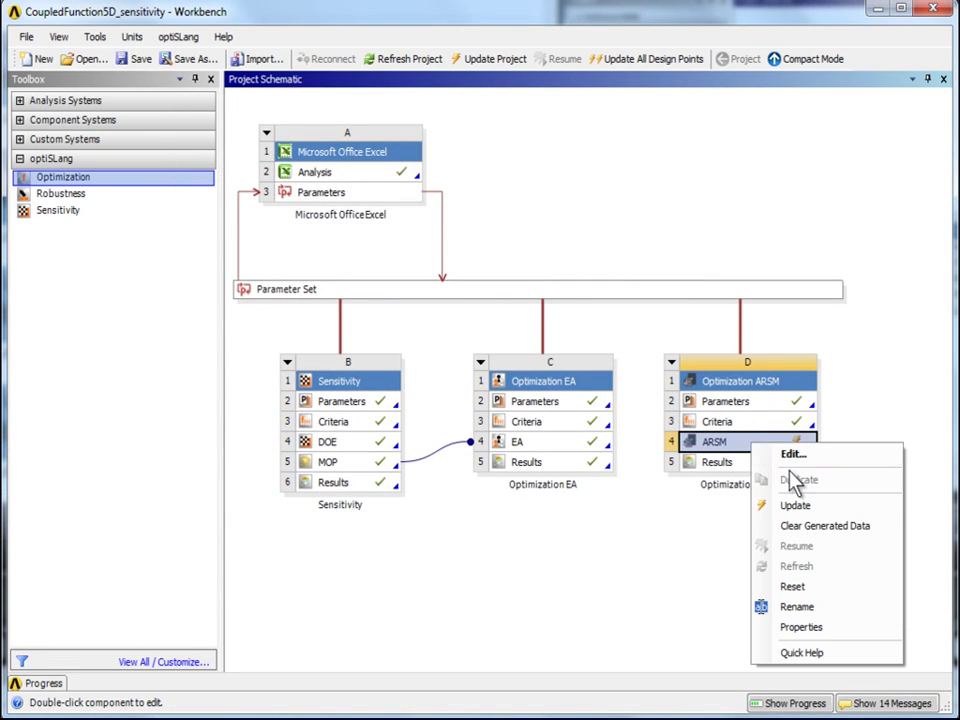
left_click(795, 507)
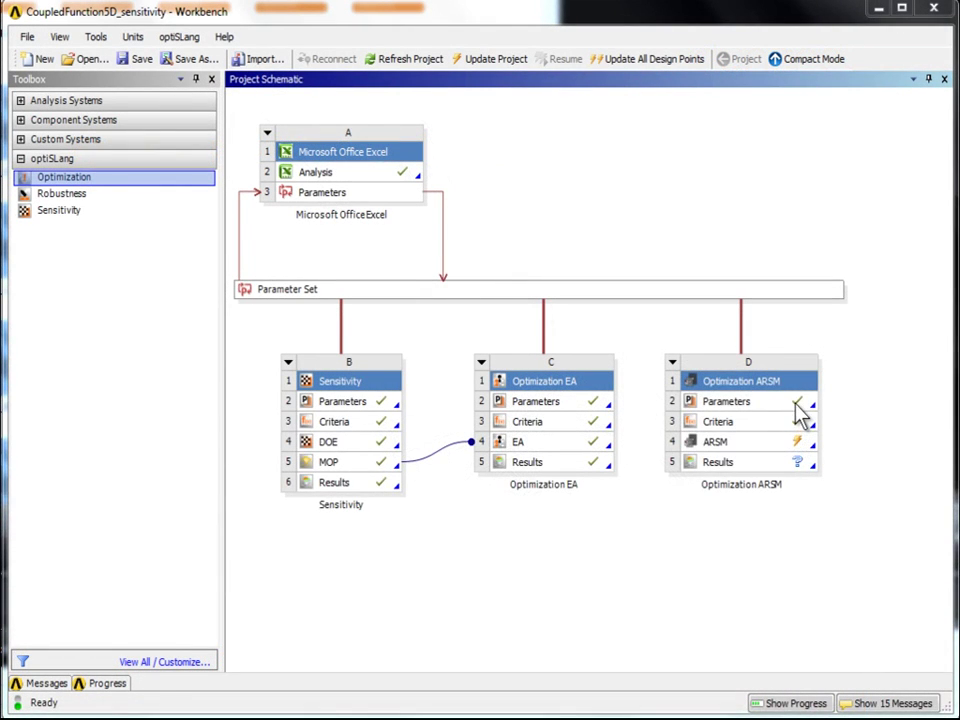
Step: Uncheck Constant for WB_X4 and WB_X5 in the ARSM Parameter set
double_click(796, 404)
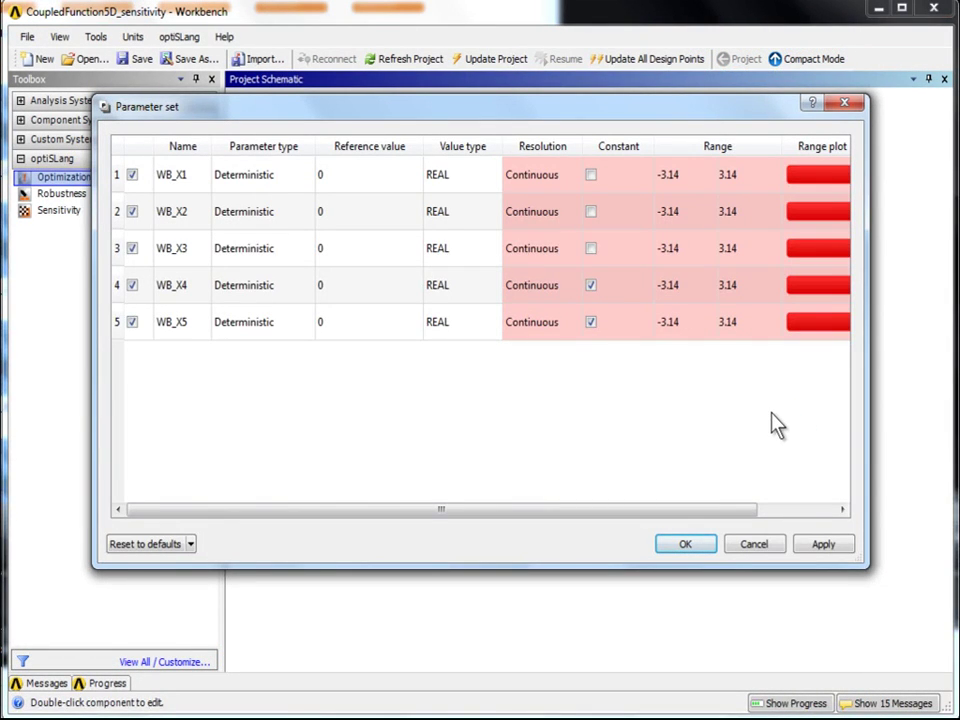
left_click(591, 286)
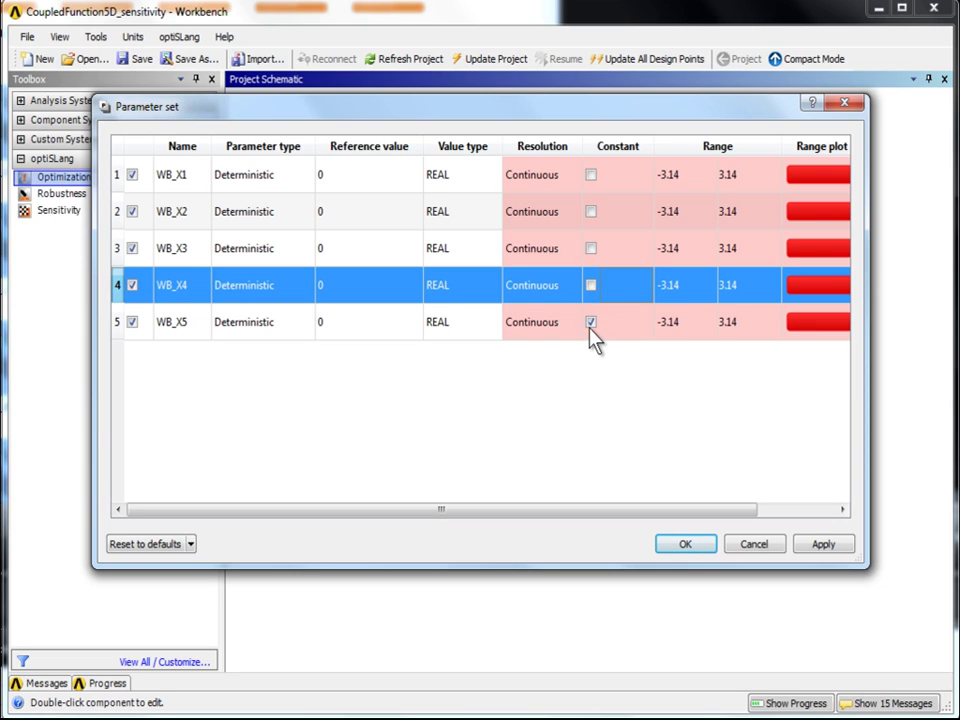
left_click(591, 323)
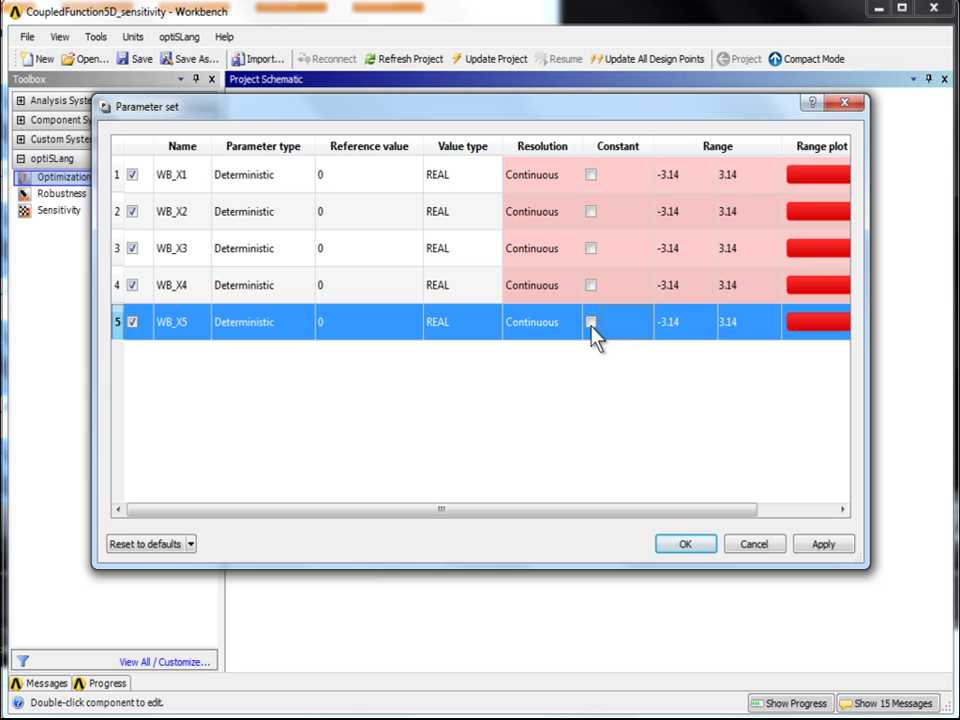
left_click(690, 546)
Step: Reset the ARSM step, clear its generated data, and update it again
right_click(800, 441)
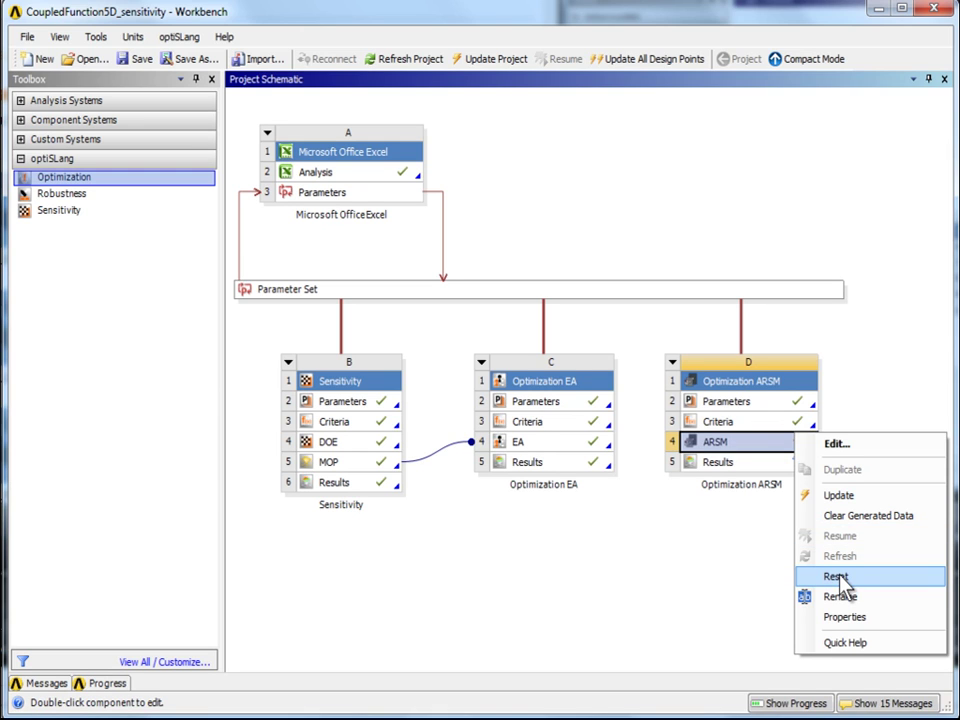
left_click(838, 578)
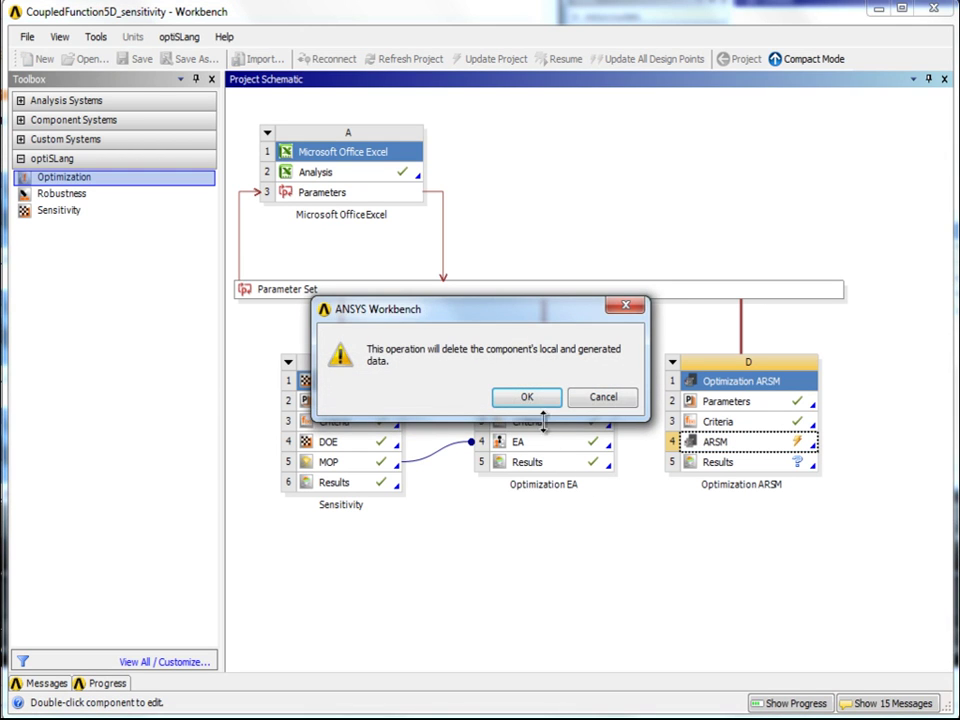
left_click(574, 398)
right_click(740, 445)
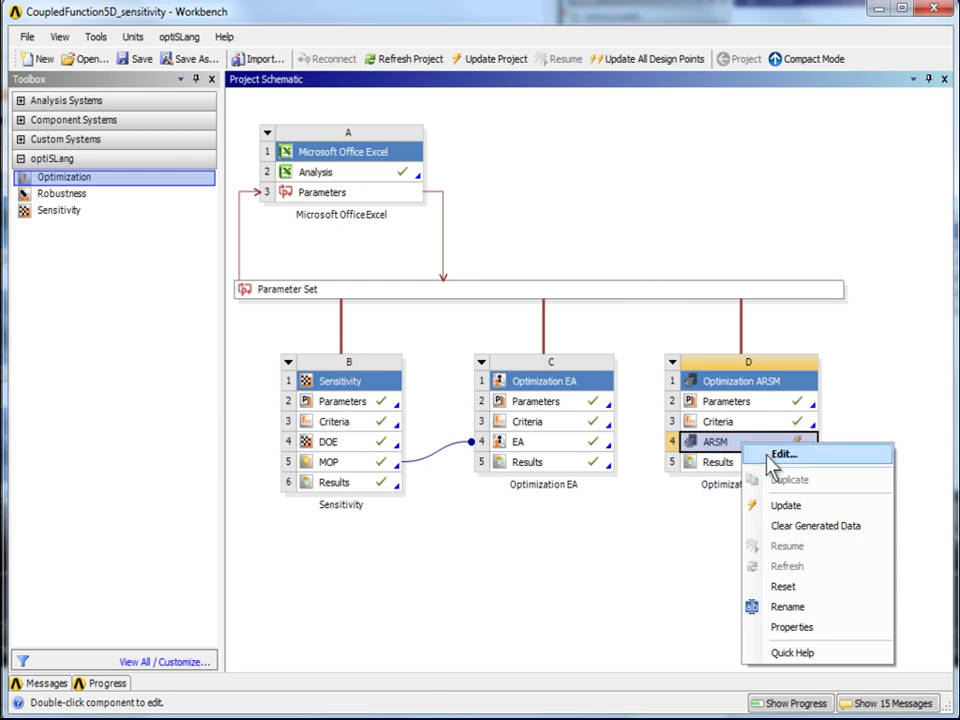
left_click(797, 525)
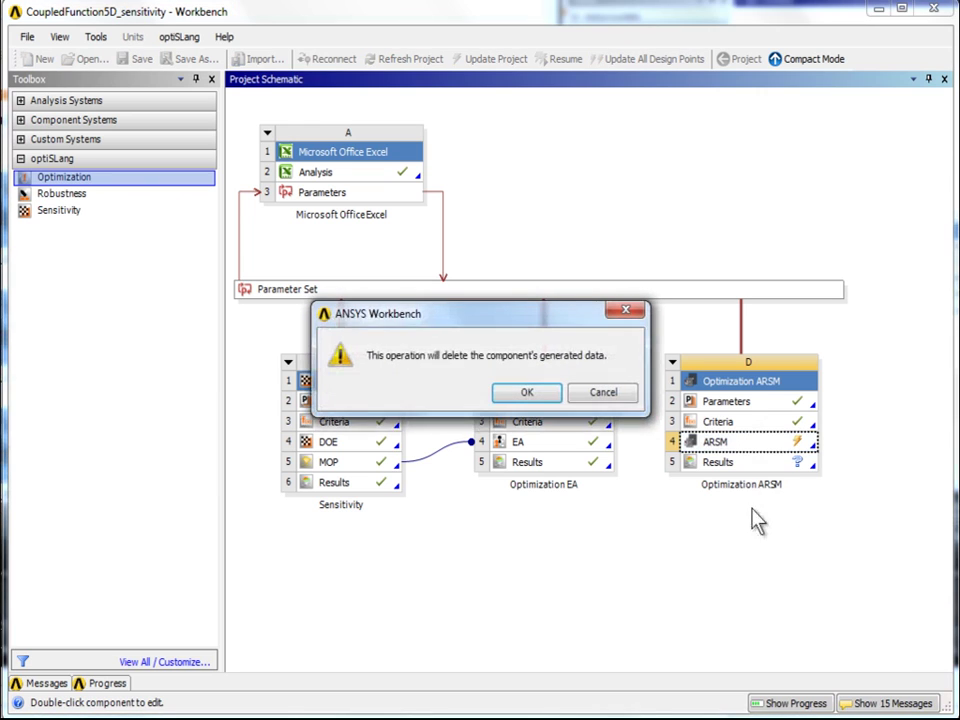
left_click(551, 396)
right_click(761, 440)
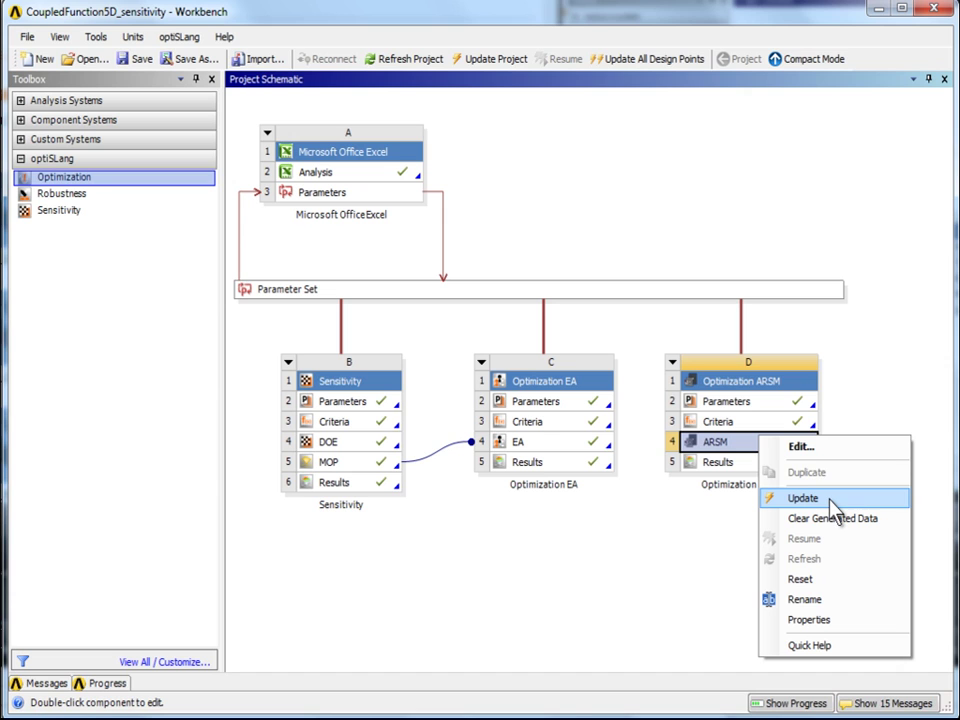
left_click(803, 498)
Step: Open the D Results cell in optiSLang post-processing to view ARSM best design #121 (objective -12.4418)
double_click(800, 460)
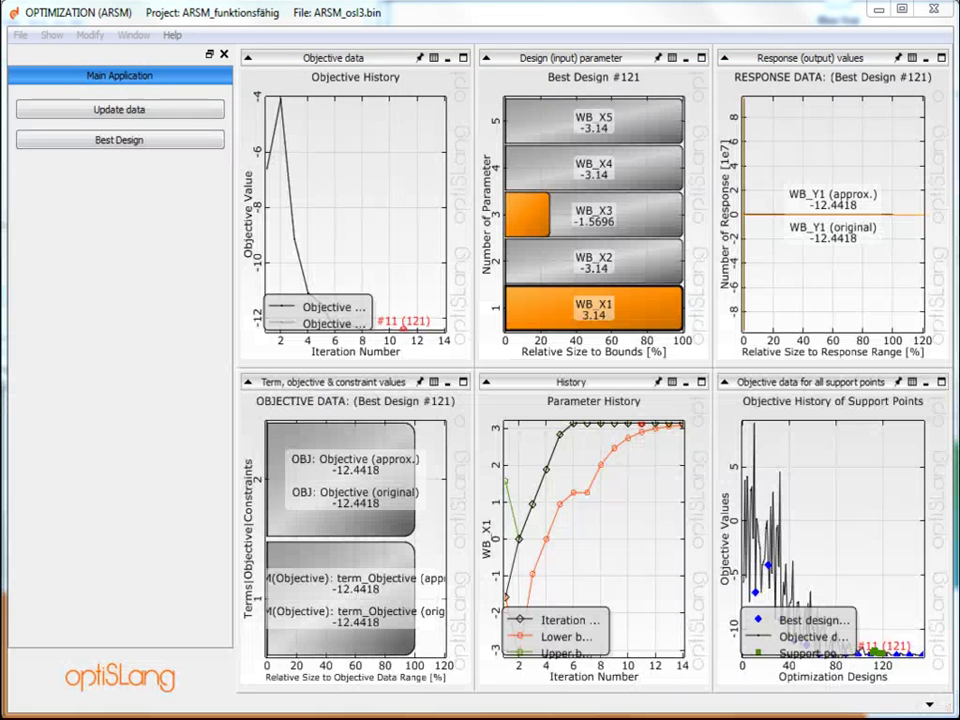